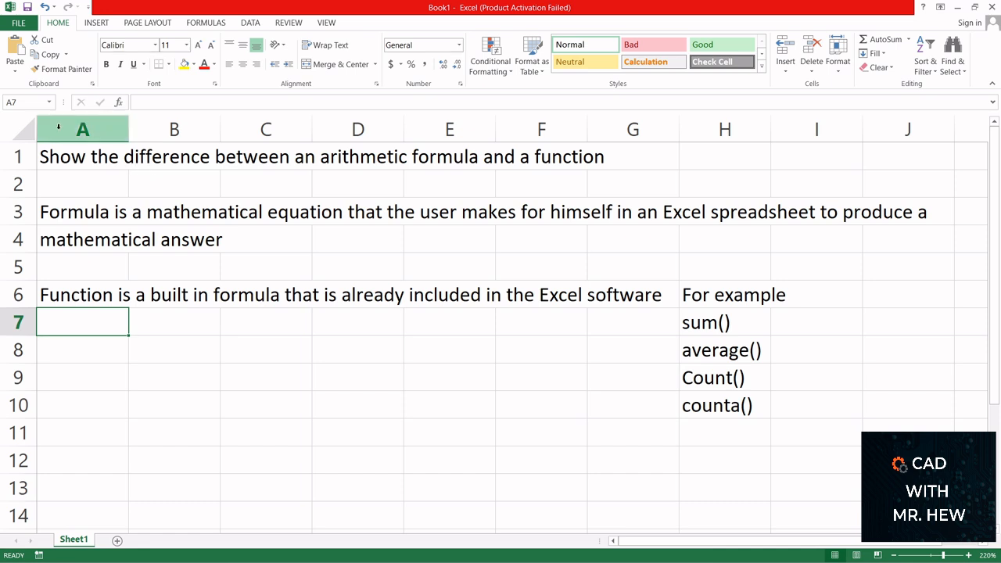
Insert a blank column before column A
{"action": "left_click", "coordinate": [58, 127]}
{"action": "right_click", "coordinate": [59, 133]}
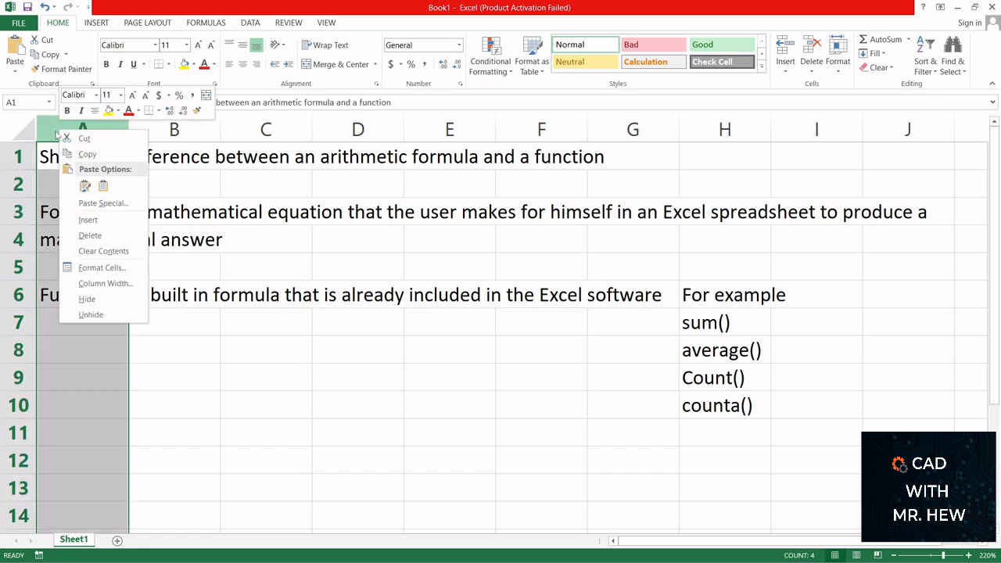
{"action": "left_click", "coordinate": [86, 222]}
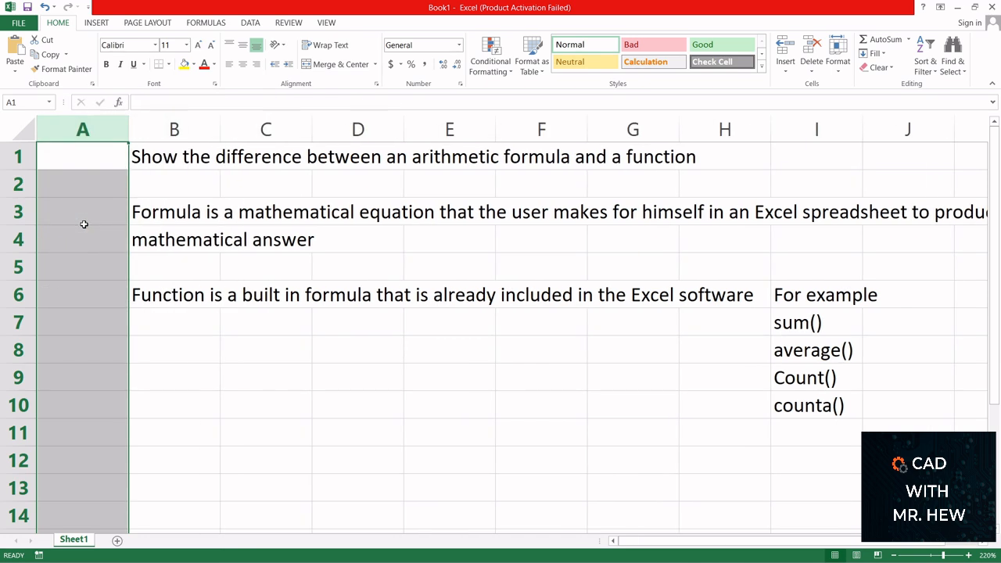
Enter the heading Fruit in cell A7, with Apples in A8 and Bananas in A9 beneath it
{"action": "left_click", "coordinate": [87, 347]}
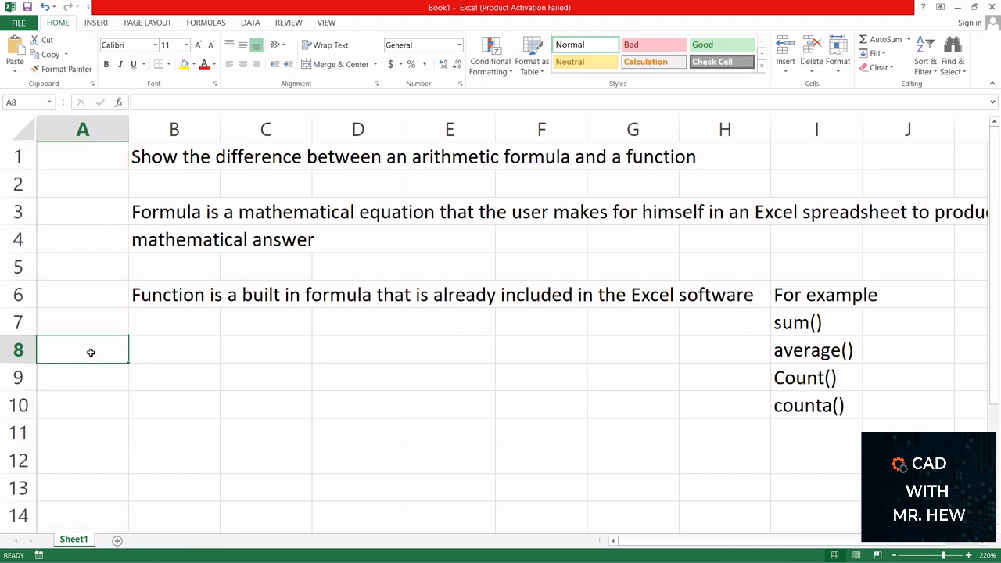
{"action": "type", "text": "Ap"}
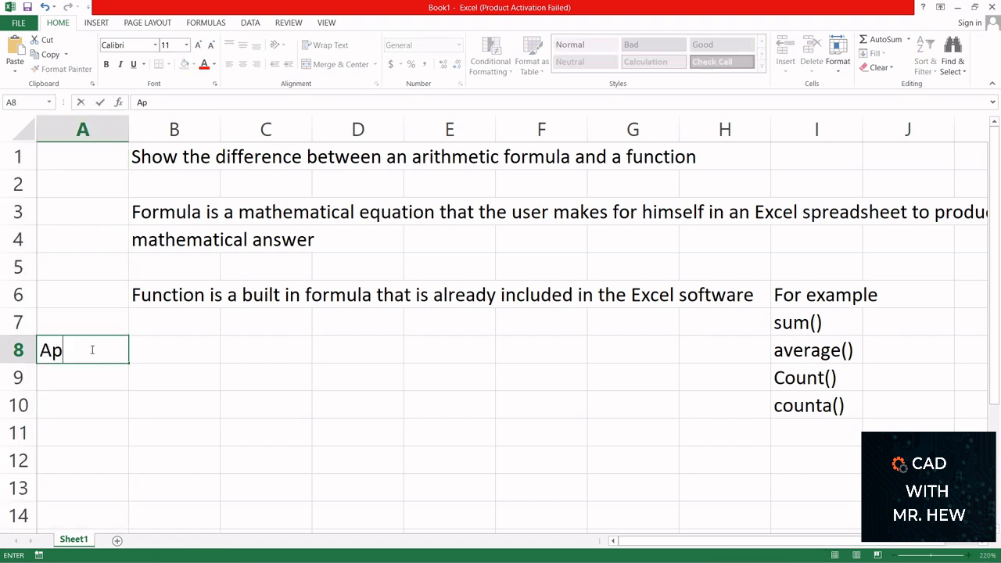
{"action": "type", "text": "ples"}
{"action": "left_click", "coordinate": [84, 323]}
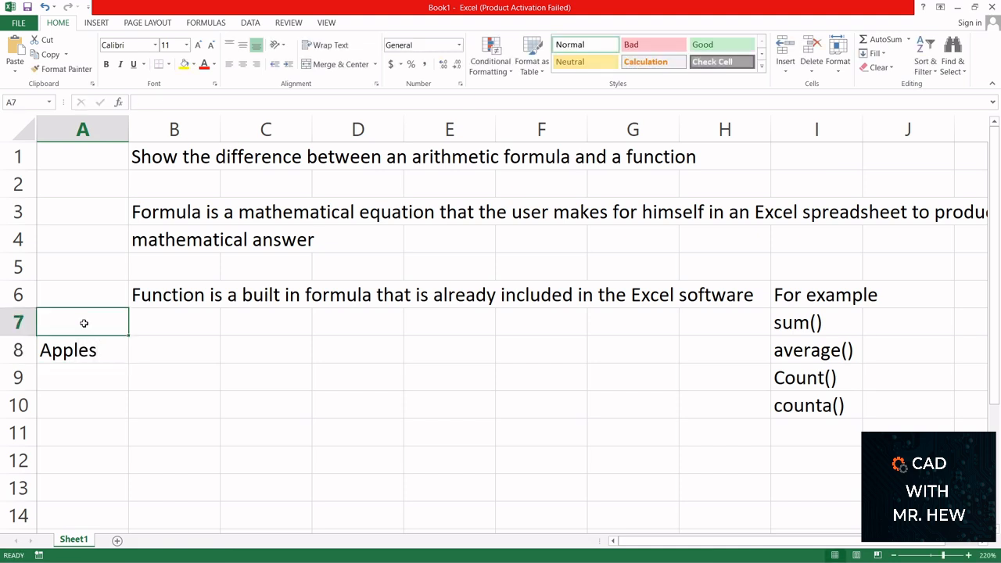
{"action": "type", "text": "Fruit"}
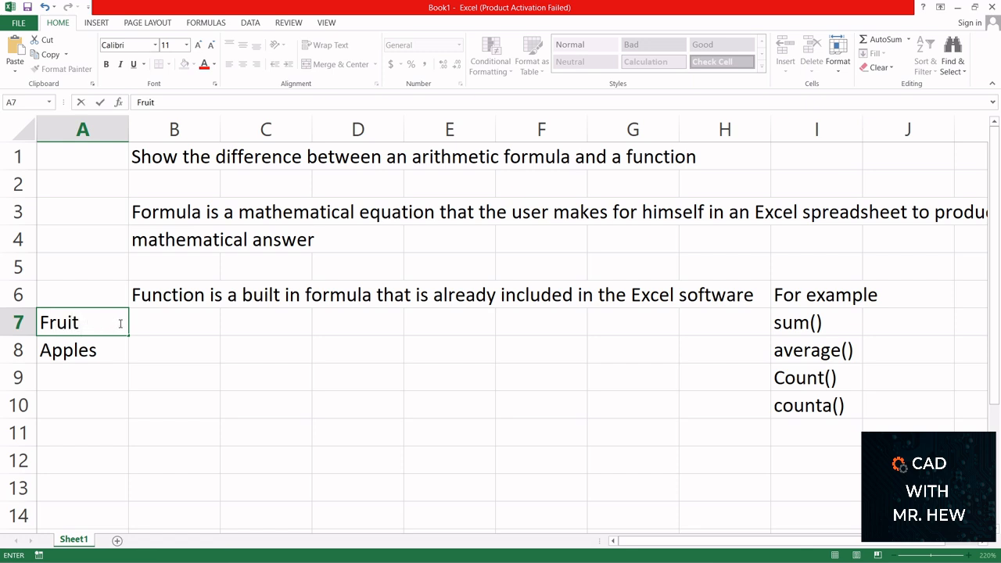
{"action": "left_click", "coordinate": [75, 379]}
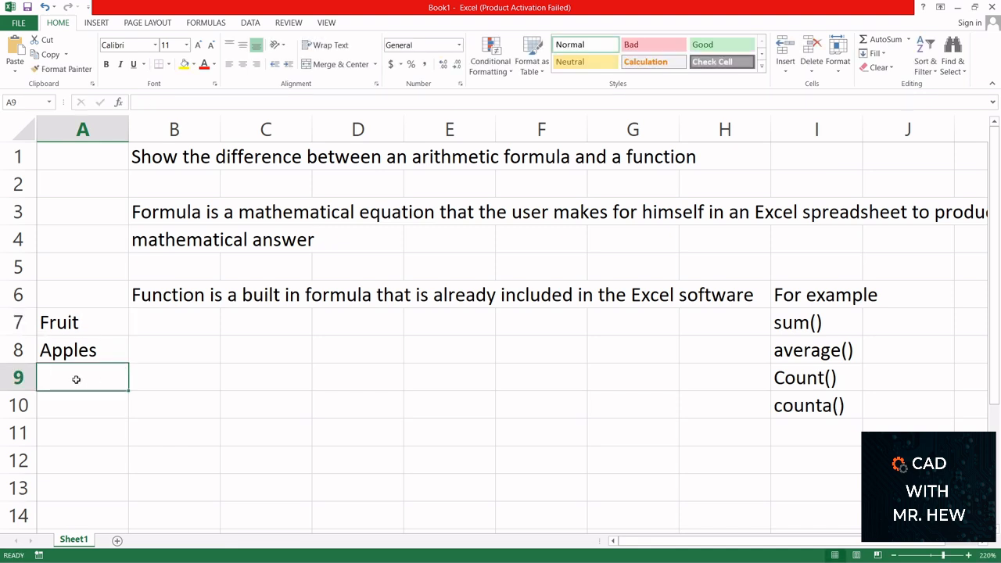
{"action": "type", "text": "Bana"}
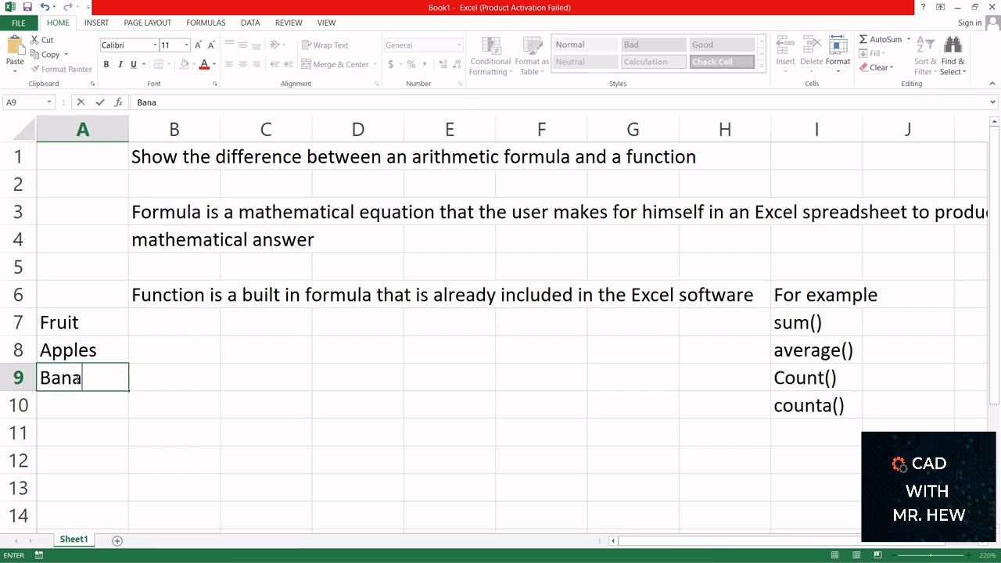
{"action": "type", "text": "nnas"}
{"action": "left_click", "coordinate": [78, 378]}
{"action": "key", "text": "BackSpace"}
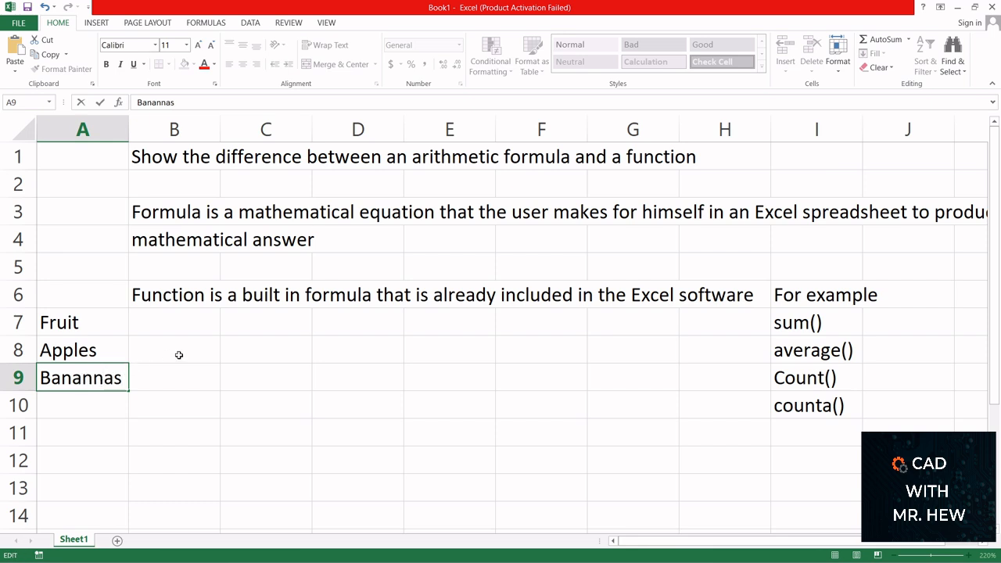
{"action": "left_click", "coordinate": [177, 380]}
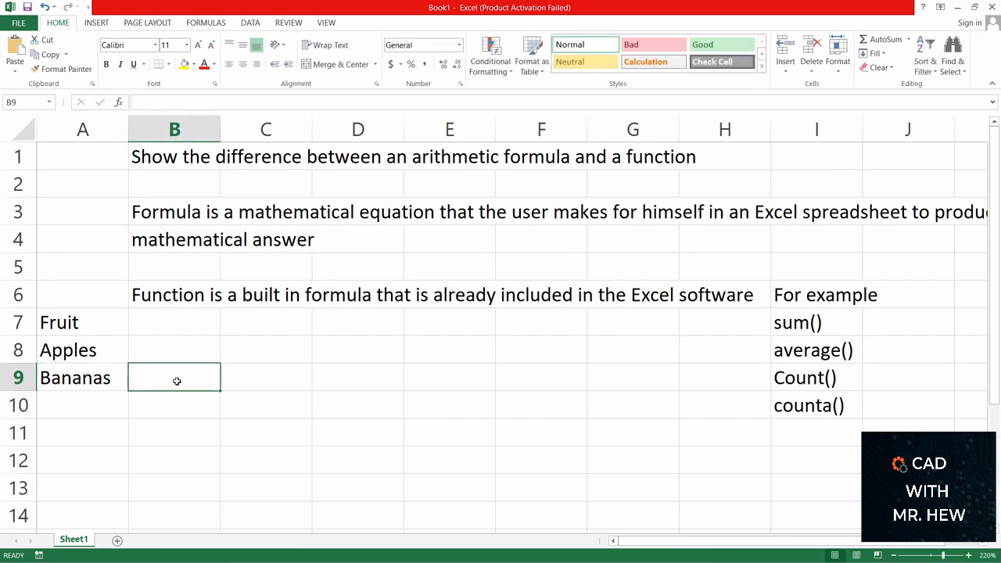
Enter the heading Quantity in cell B7, with 4 for Apples and 10 for Bananas
{"action": "left_click", "coordinate": [158, 328]}
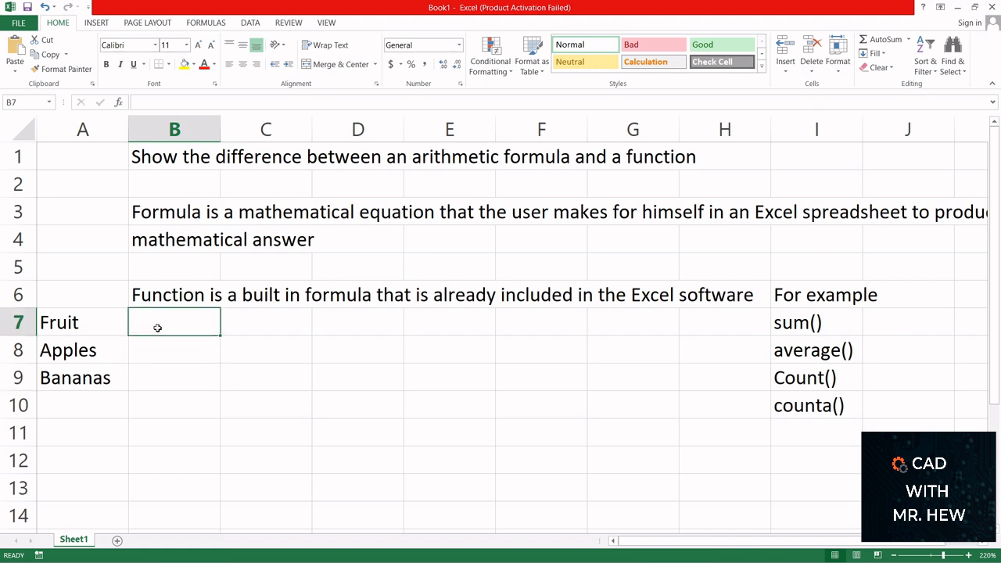
{"action": "type", "text": "Quant"}
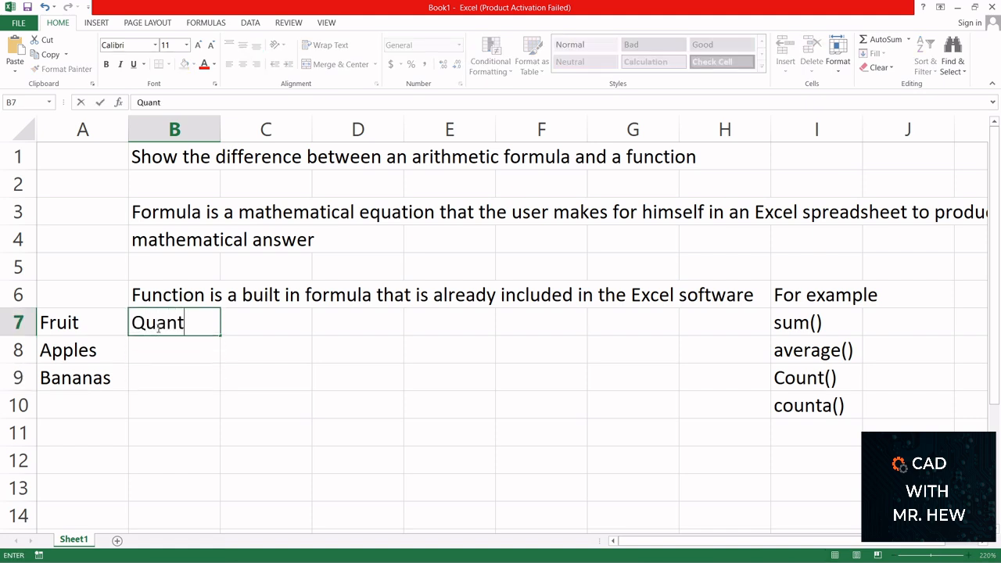
{"action": "type", "text": "ity"}
{"action": "left_click", "coordinate": [152, 357]}
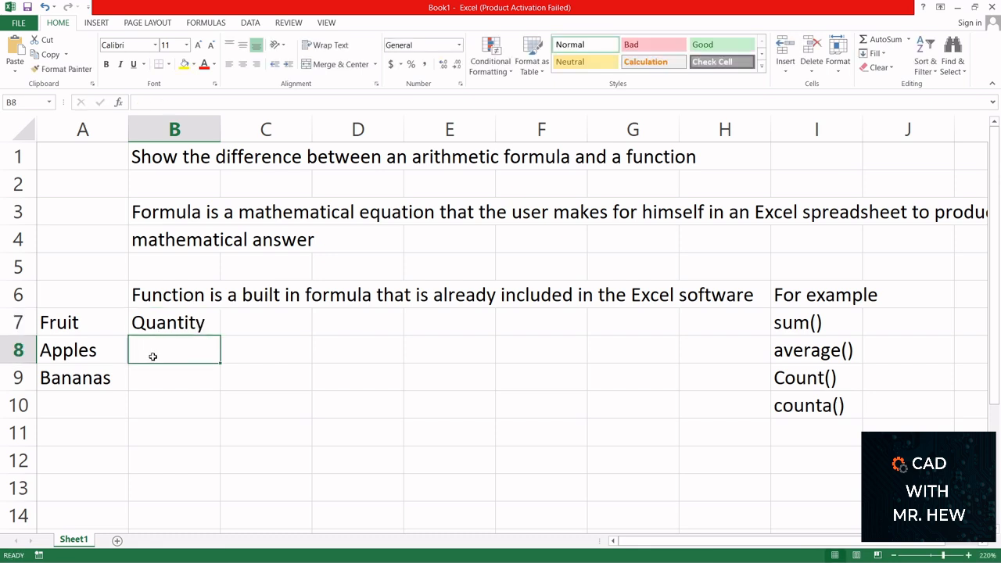
{"action": "type", "text": "4"}
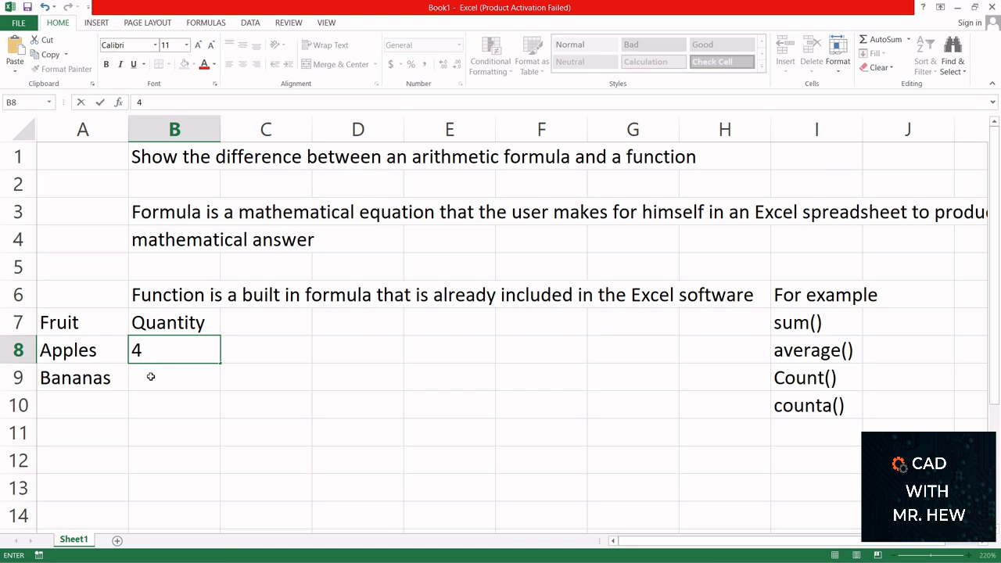
{"action": "left_click", "coordinate": [150, 378]}
{"action": "type", "text": "10"}
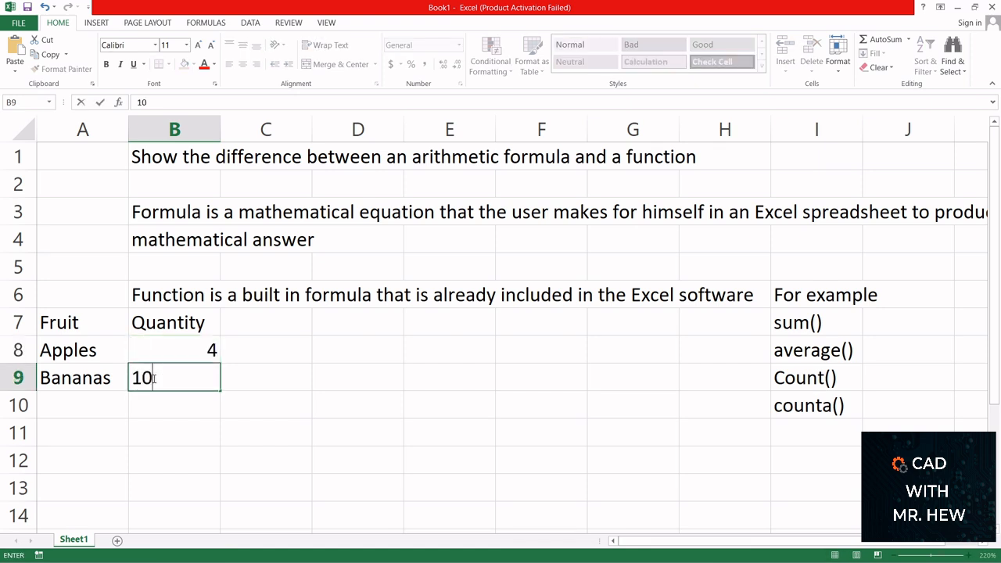
{"action": "left_click", "coordinate": [237, 350]}
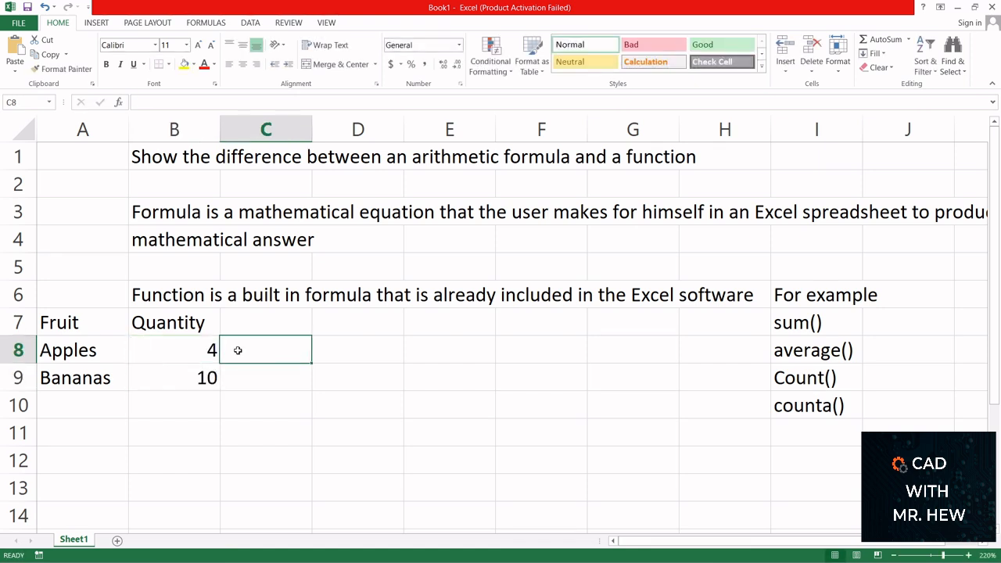
Apply all borders to the fruit table range A7:B10, including the empty row beneath Bananas
{"action": "left_click_drag", "start_coordinate": [76, 321], "coordinate": [164, 398]}
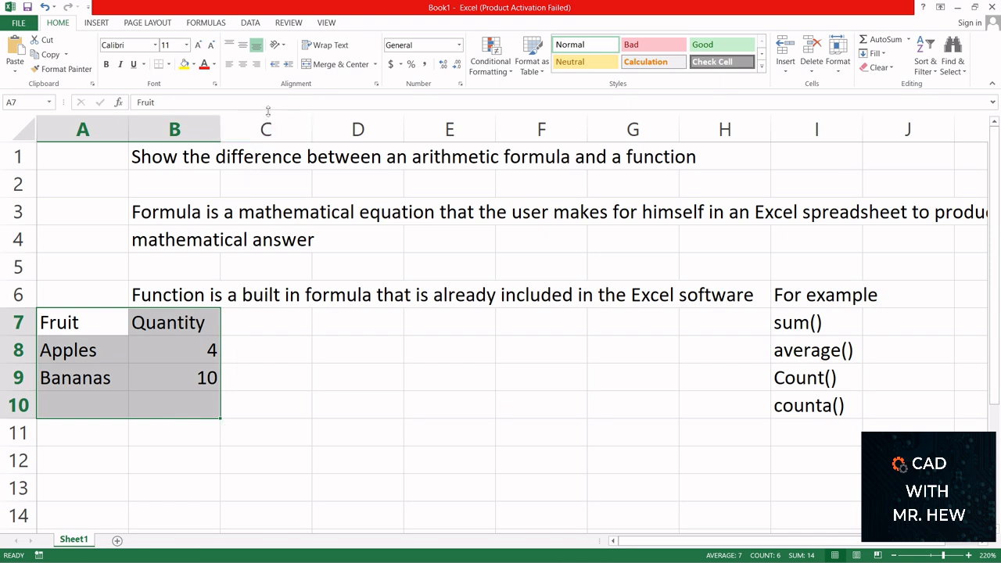
{"action": "left_click", "coordinate": [169, 67]}
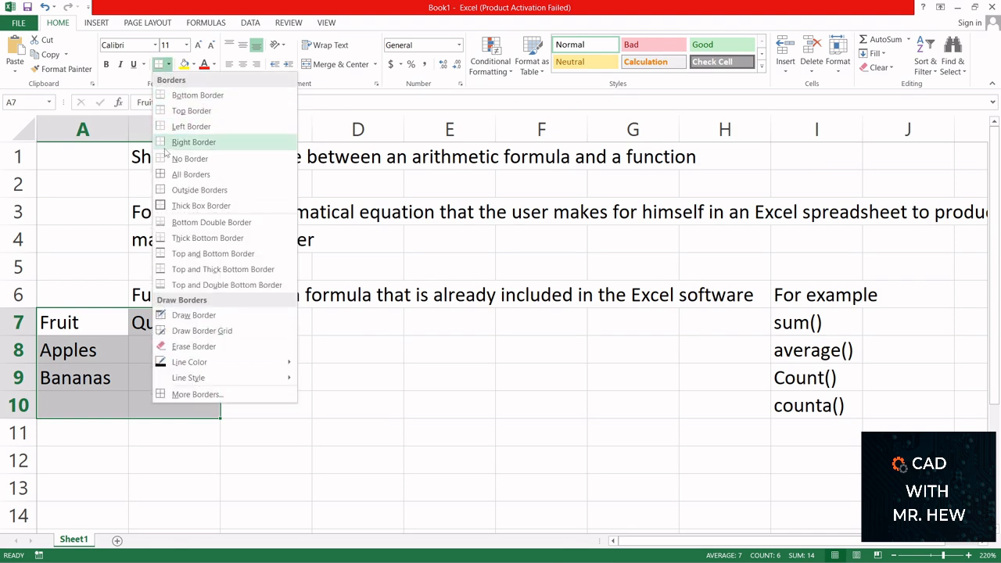
{"action": "left_click", "coordinate": [174, 177]}
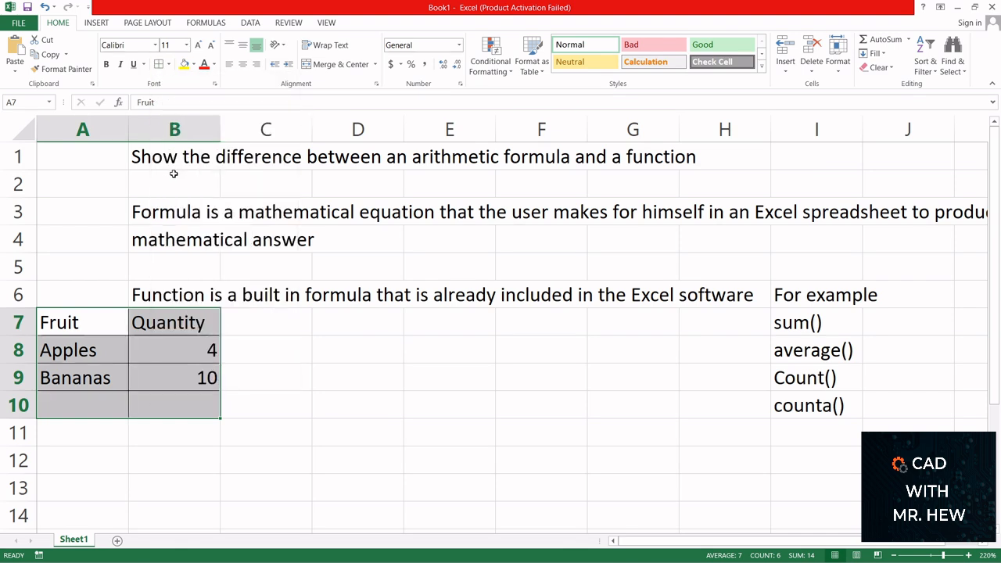
{"action": "left_click", "coordinate": [165, 413]}
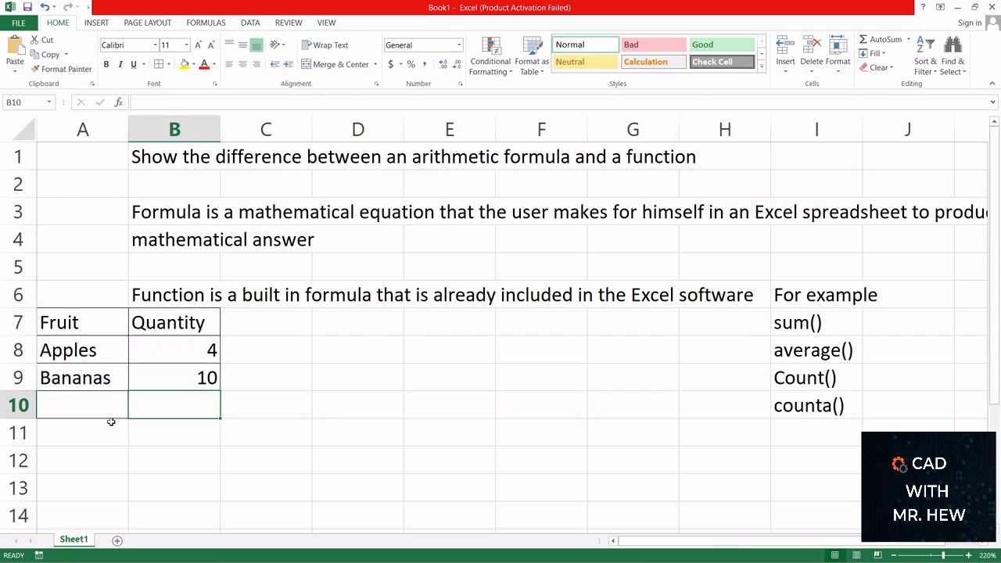
Label the row below Bananas as Total in cell A10
{"action": "left_click", "coordinate": [78, 408]}
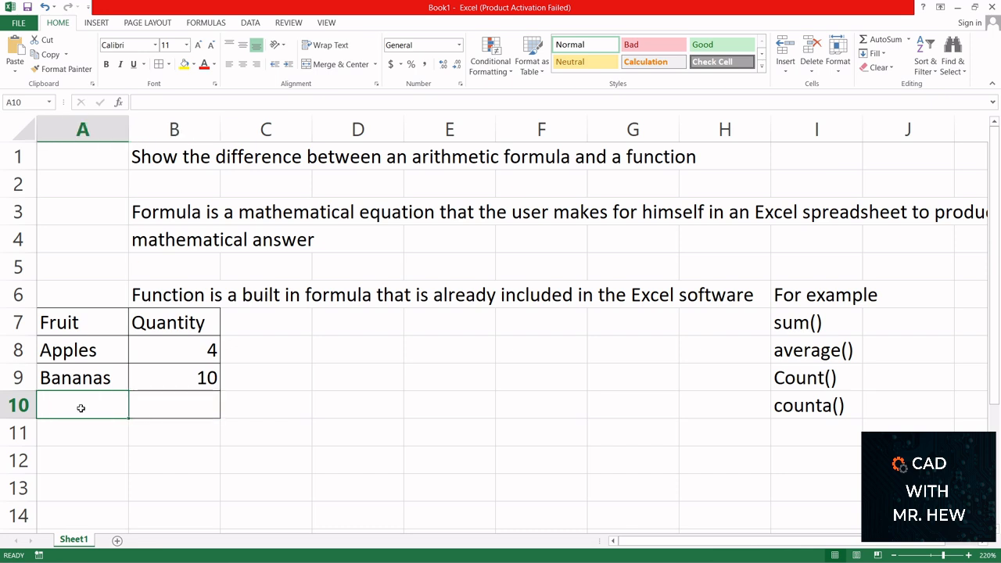
{"action": "type", "text": "To"}
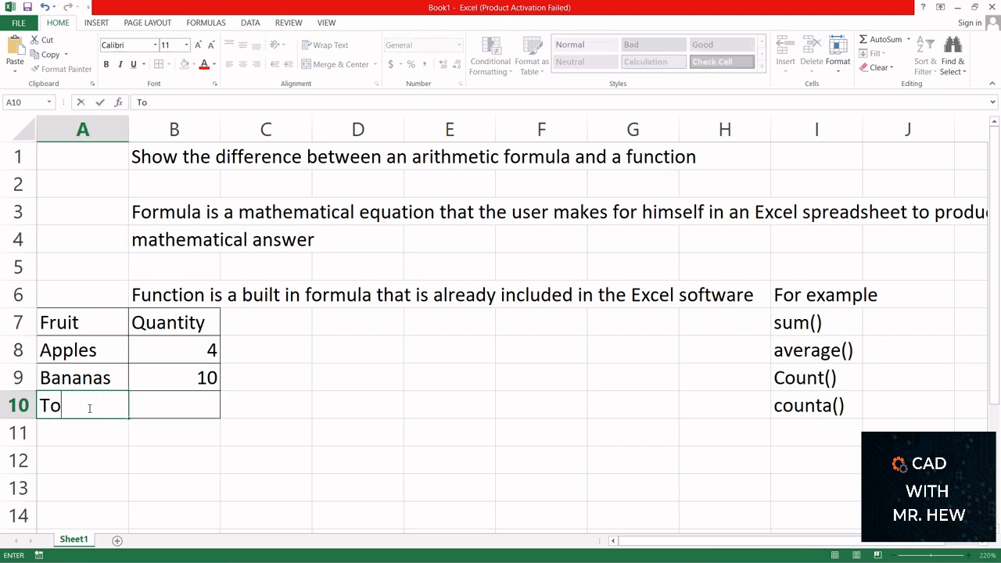
{"action": "type", "text": "tal"}
Make the Fruit and Quantity headings in A7:B7 bold
{"action": "left_click_drag", "start_coordinate": [50, 320], "coordinate": [167, 316]}
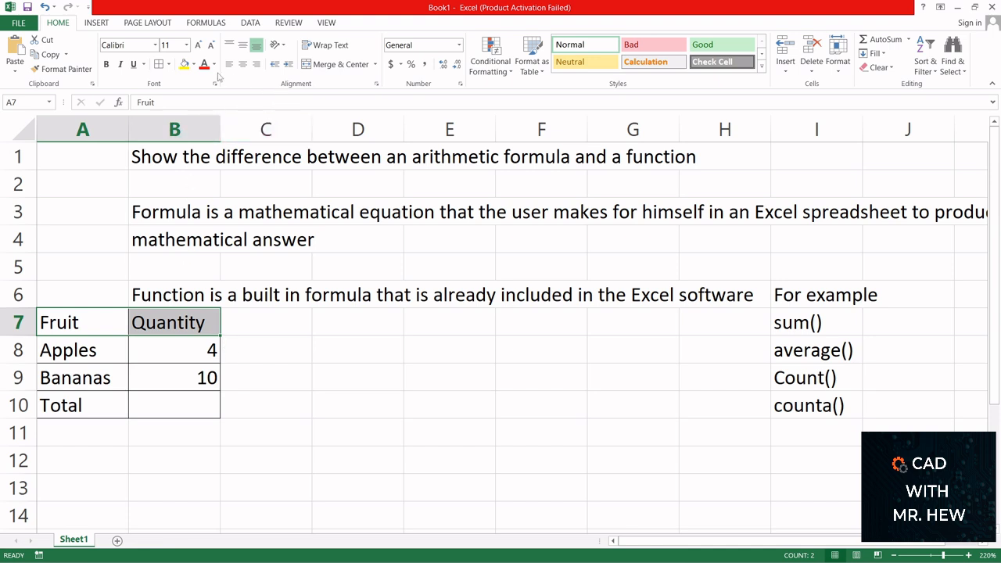
{"action": "left_click", "coordinate": [107, 65]}
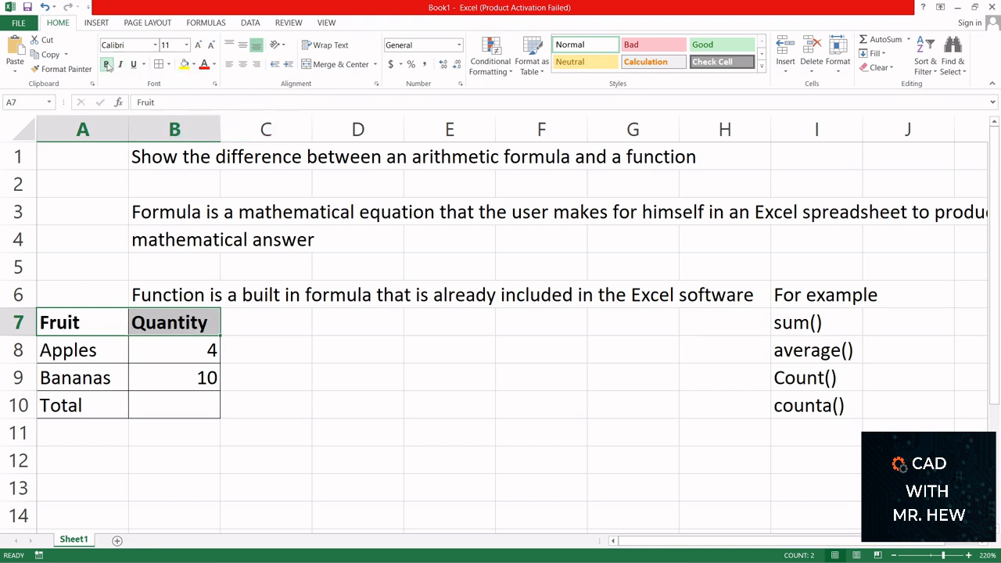
{"action": "left_click", "coordinate": [189, 376]}
{"action": "left_click", "coordinate": [166, 411]}
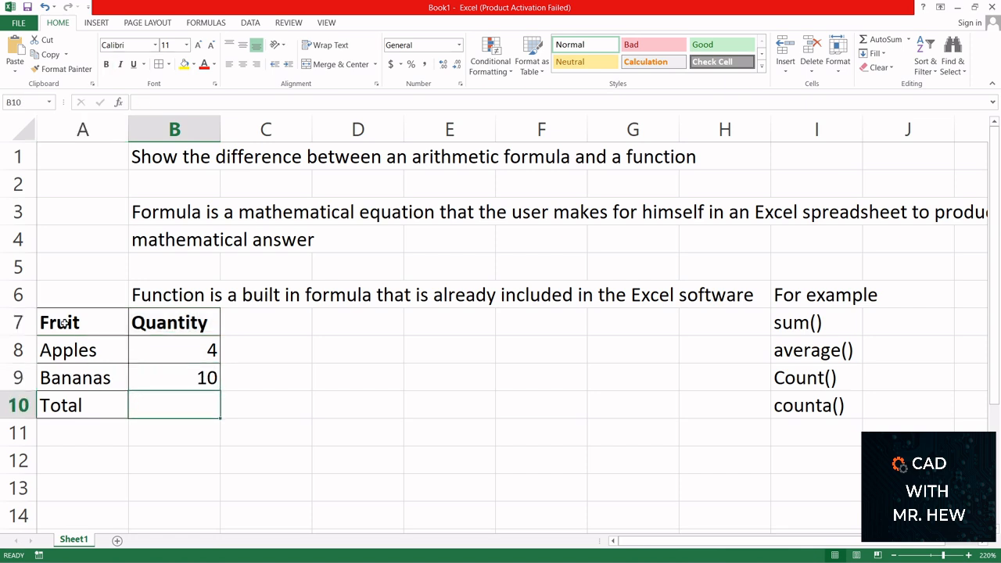
Insert a blank row above the fruit table's heading row
{"action": "left_click", "coordinate": [18, 322]}
{"action": "right_click", "coordinate": [18, 322]}
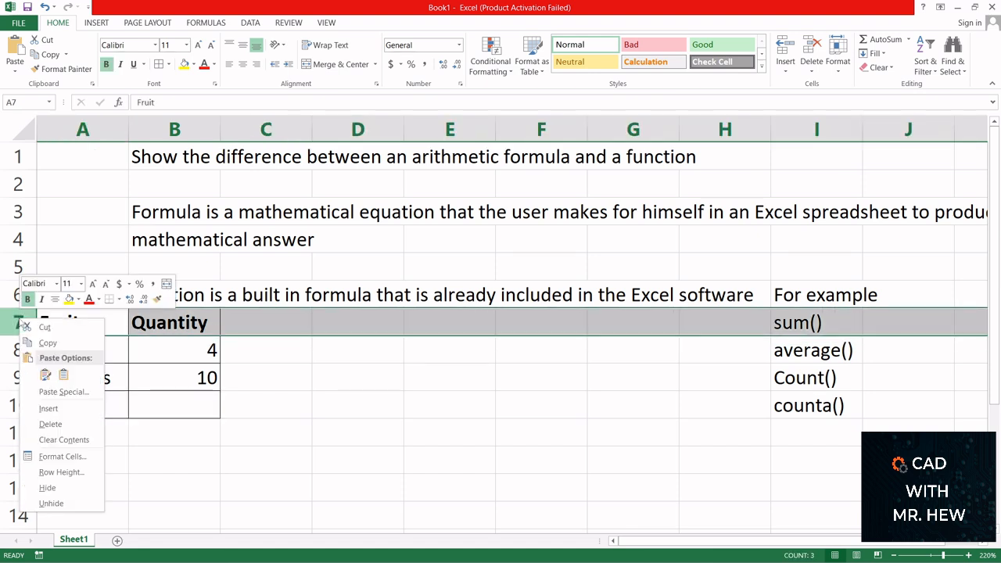
{"action": "left_click", "coordinate": [54, 410]}
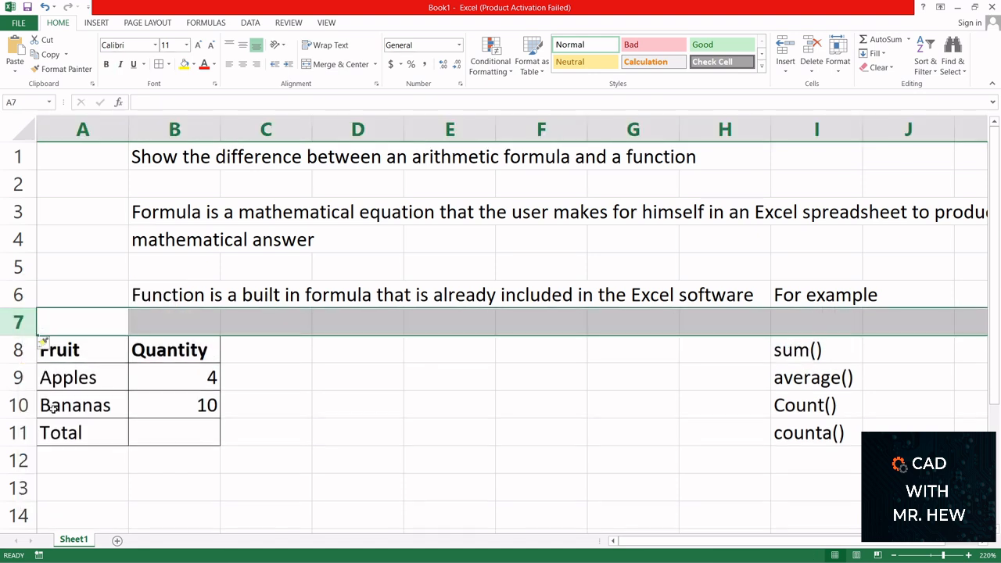
{"action": "left_click", "coordinate": [139, 317]}
{"action": "left_click", "coordinate": [241, 325]}
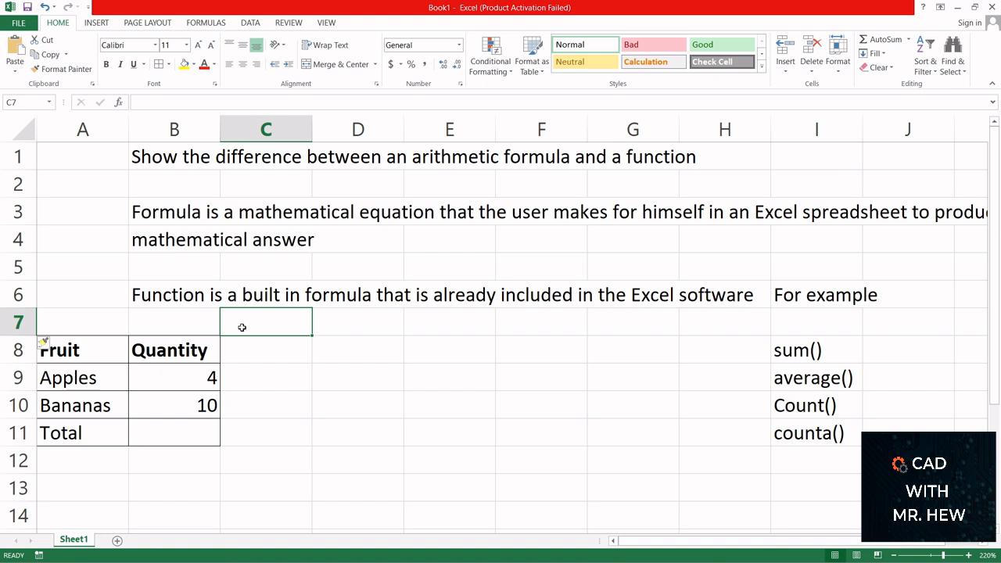
Enter the title "Arithematic formula" in cell A7 above the fruit table
{"action": "left_click", "coordinate": [91, 324]}
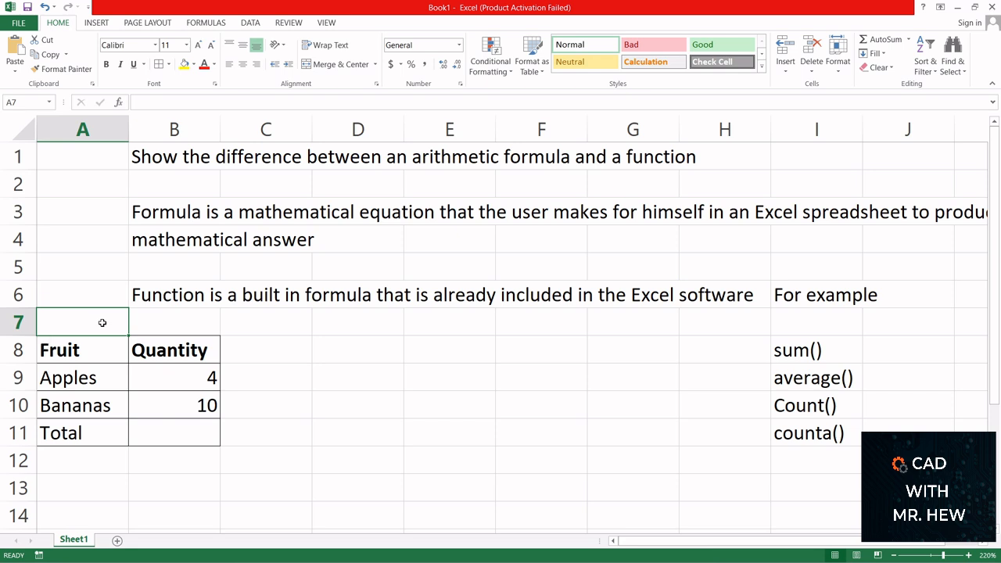
{"action": "type", "text": "Ar"}
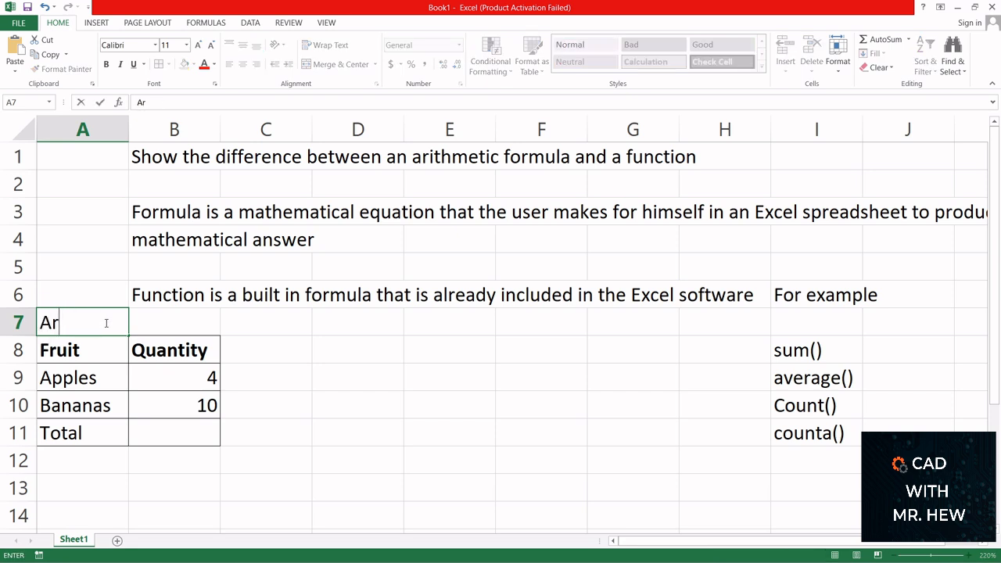
{"action": "type", "text": "ithematic "}
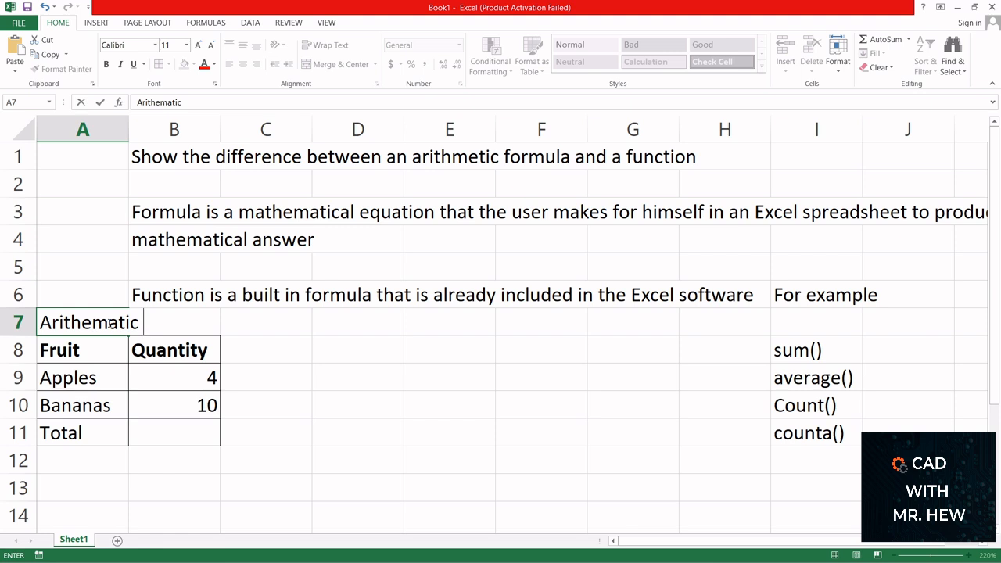
{"action": "type", "text": "forumla"}
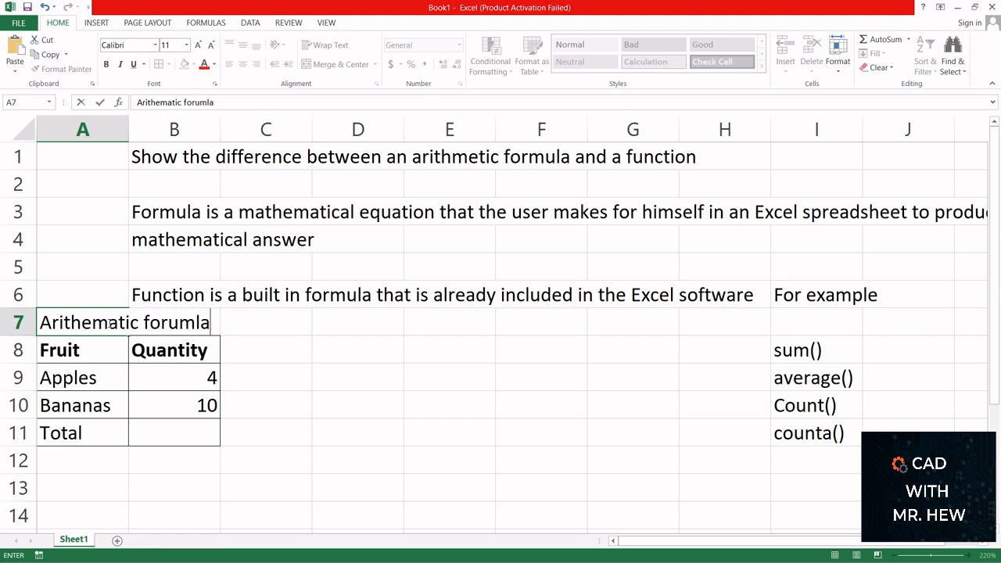
{"action": "key", "text": "BackSpace"}
{"action": "key", "text": "BackSpace"}
{"action": "key", "text": "BackSpace"}
{"action": "key", "text": "BackSpace"}
{"action": "type", "text": "mula"}
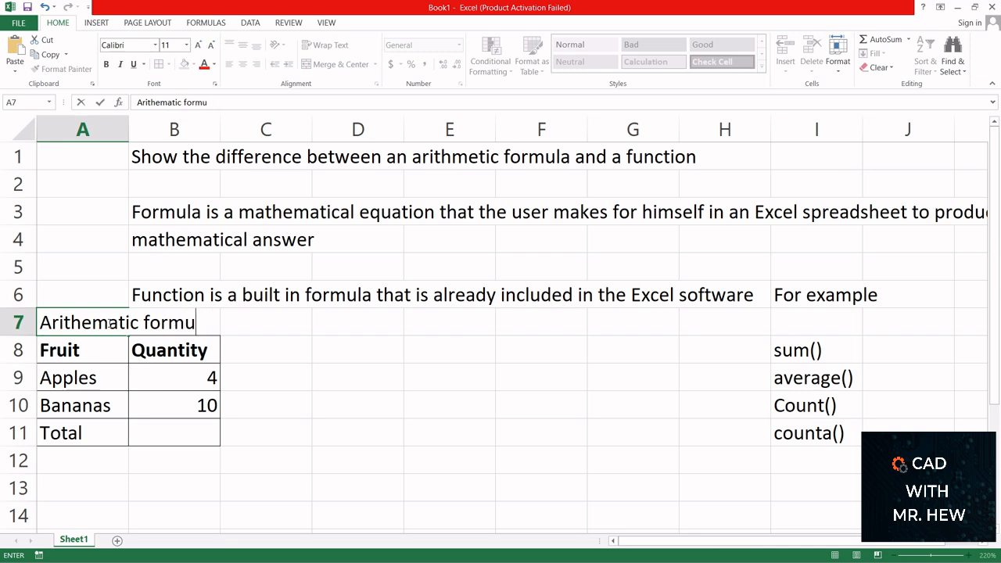
{"action": "left_click", "coordinate": [100, 477]}
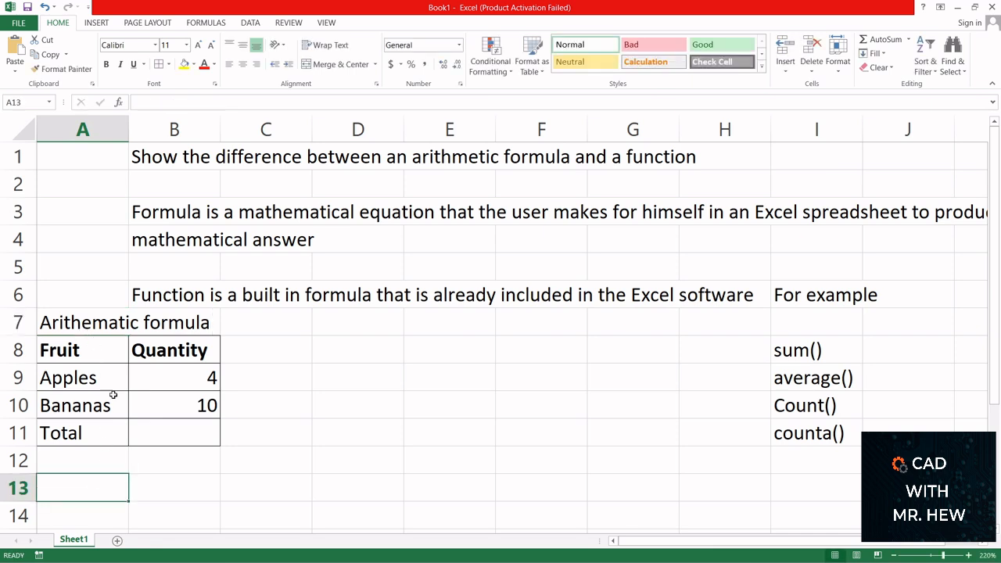
Total the two fruit quantities in cell B11 with the arithmetic formula =B9+B10
{"action": "left_click", "coordinate": [141, 434]}
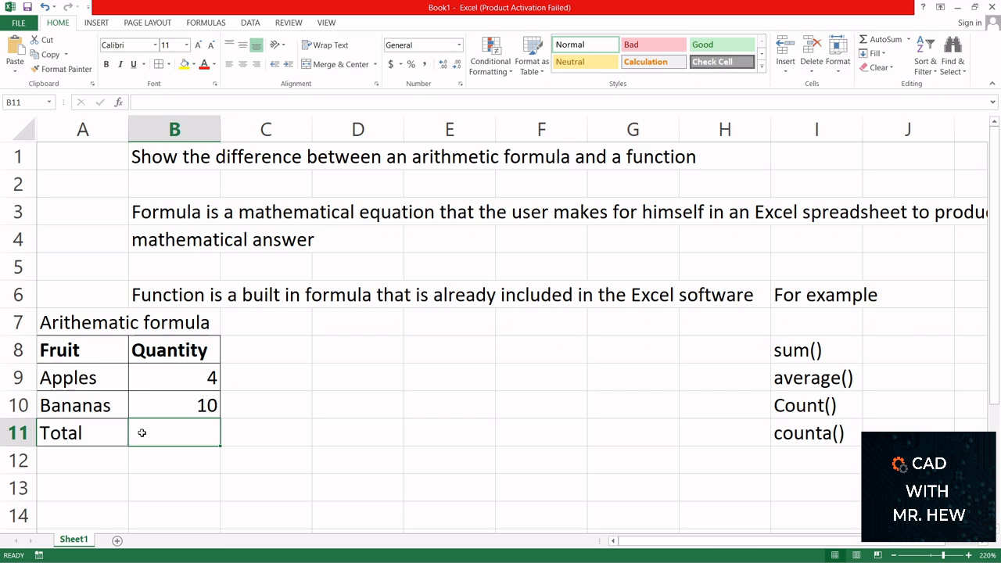
{"action": "type", "text": "="}
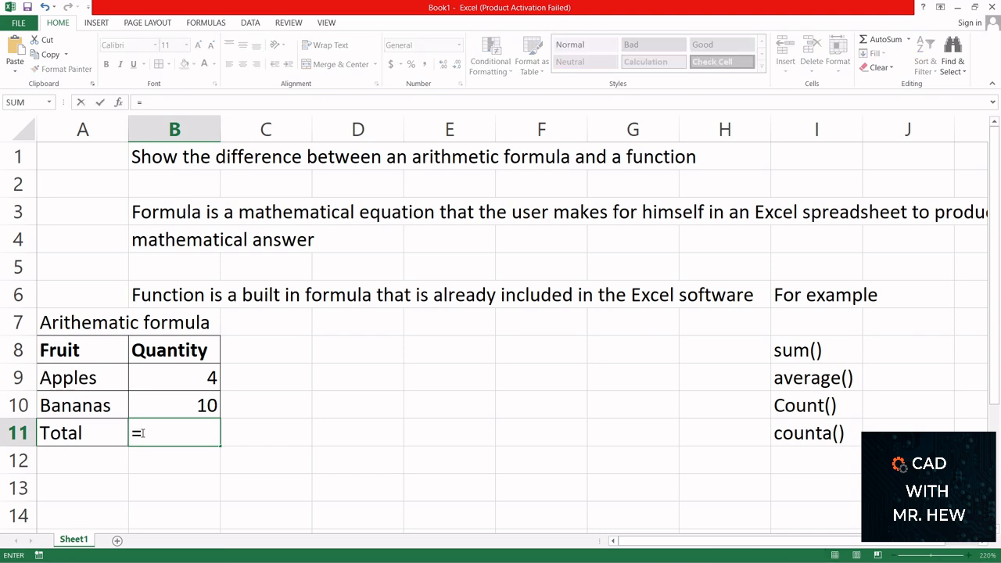
{"action": "left_click", "coordinate": [160, 376]}
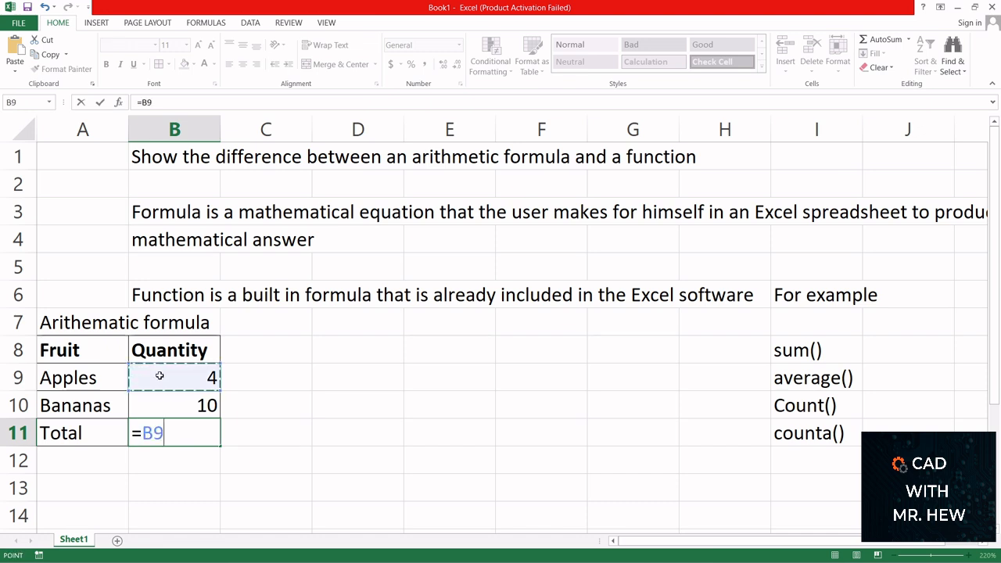
{"action": "type", "text": "+"}
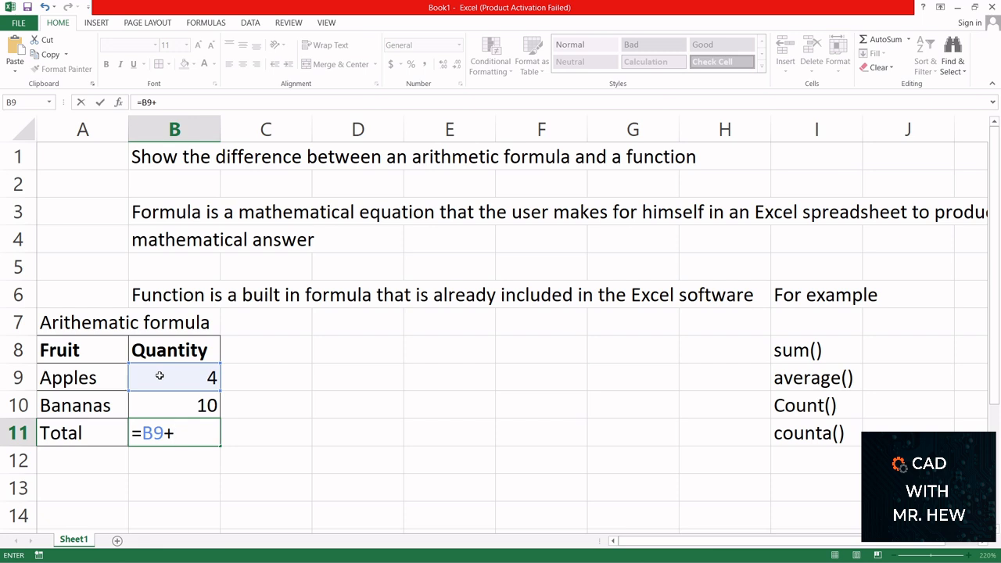
{"action": "type", "text": "B1"}
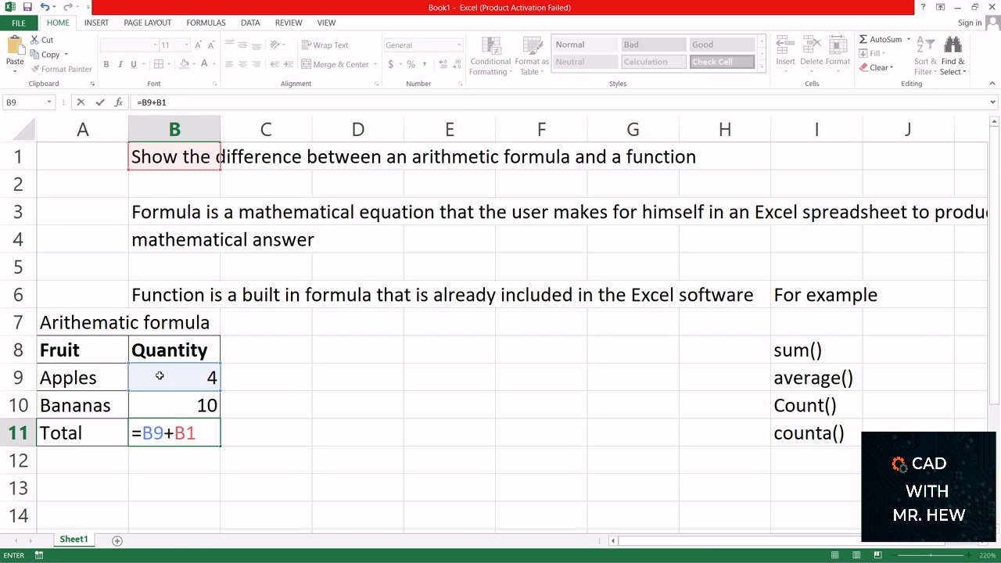
{"action": "type", "text": "0"}
{"action": "key", "text": "Return"}
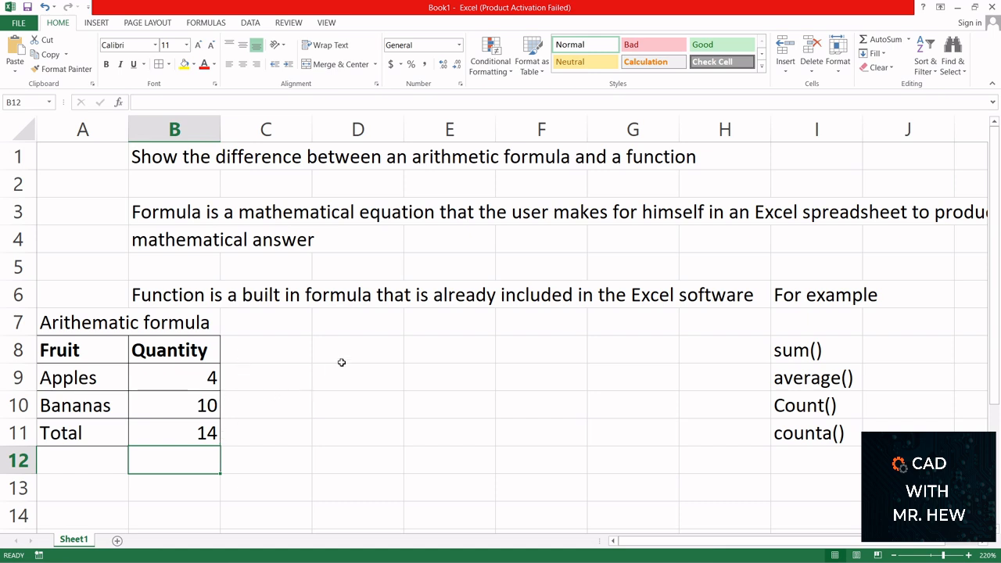
Enter the headings Fruit and Quantity in cells D8 and E8 for a second table
{"action": "left_click", "coordinate": [362, 349]}
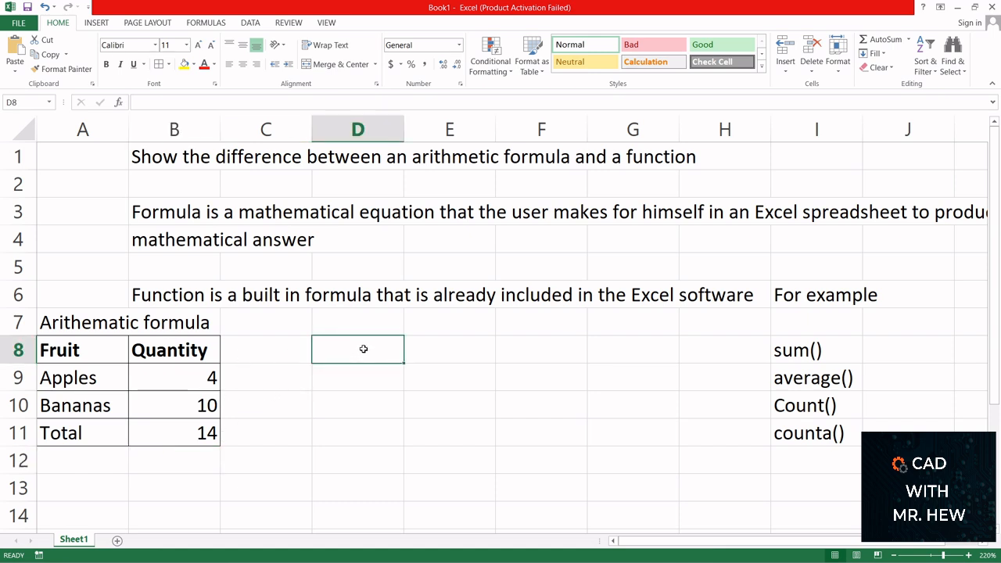
{"action": "type", "text": "Fruit"}
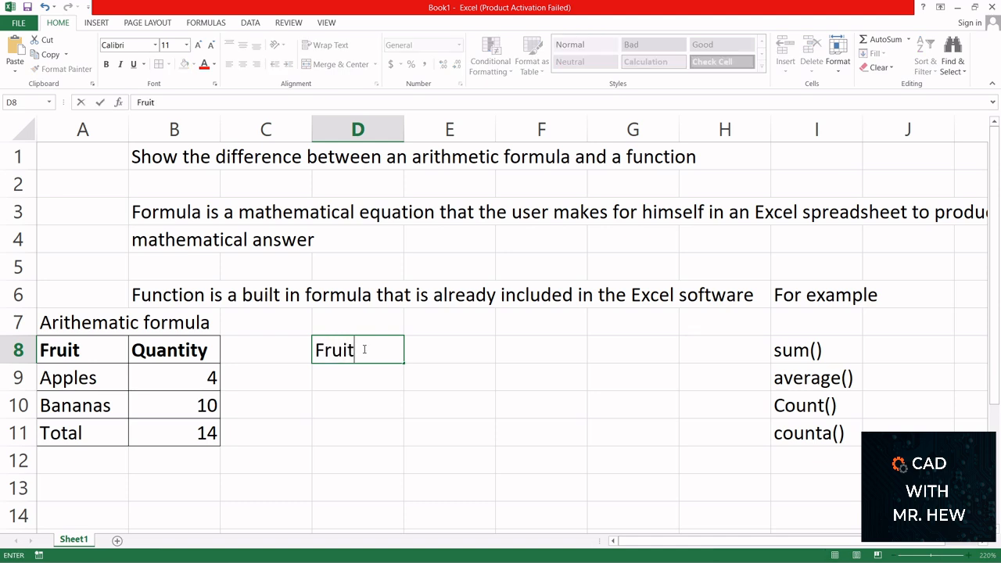
{"action": "left_click", "coordinate": [435, 351]}
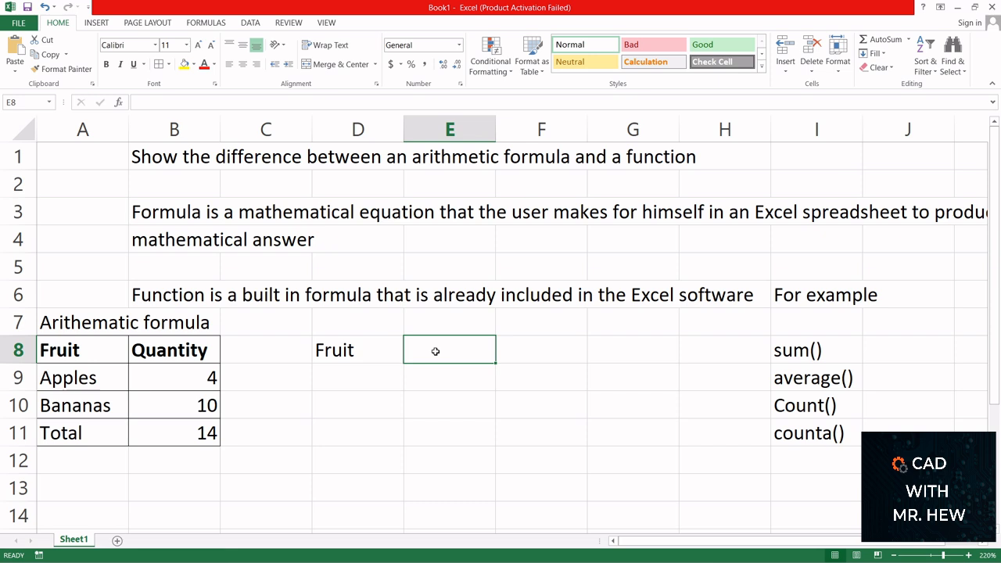
{"action": "type", "text": "Qua"}
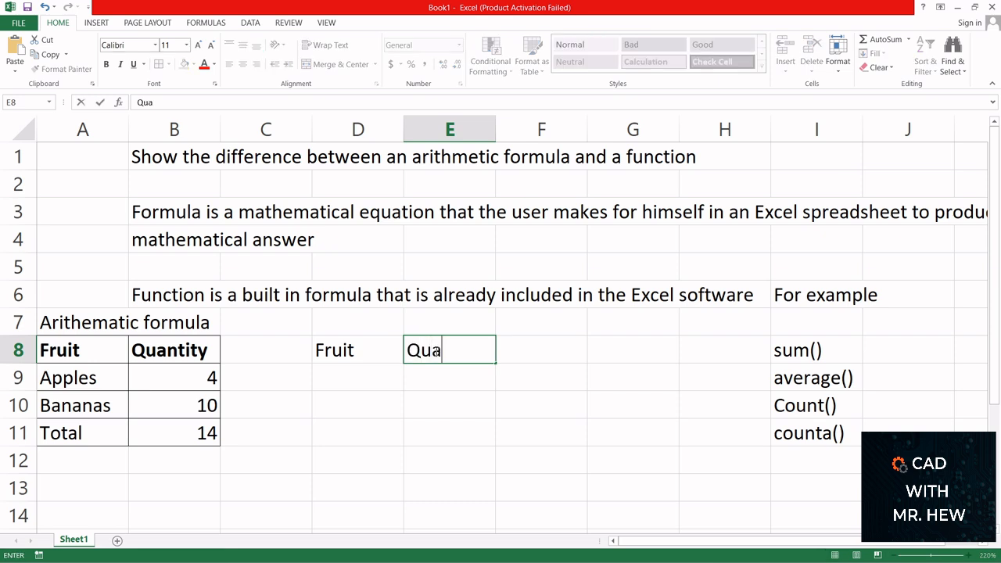
{"action": "type", "text": "ntity"}
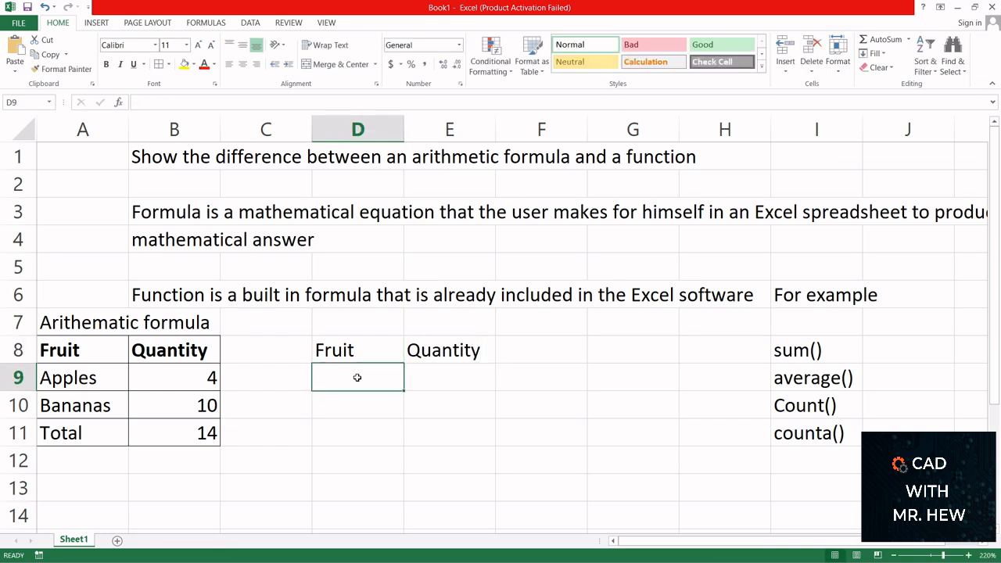
List Apples, Banana and Oranges under the second table's Fruit heading in D9:D11
{"action": "type", "text": "App"}
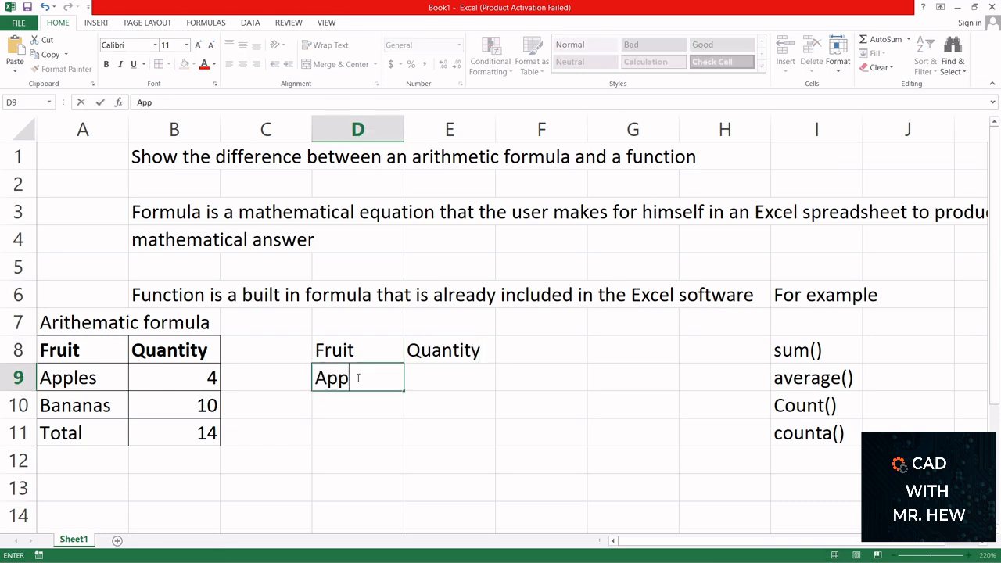
{"action": "type", "text": "les"}
{"action": "left_click", "coordinate": [344, 409]}
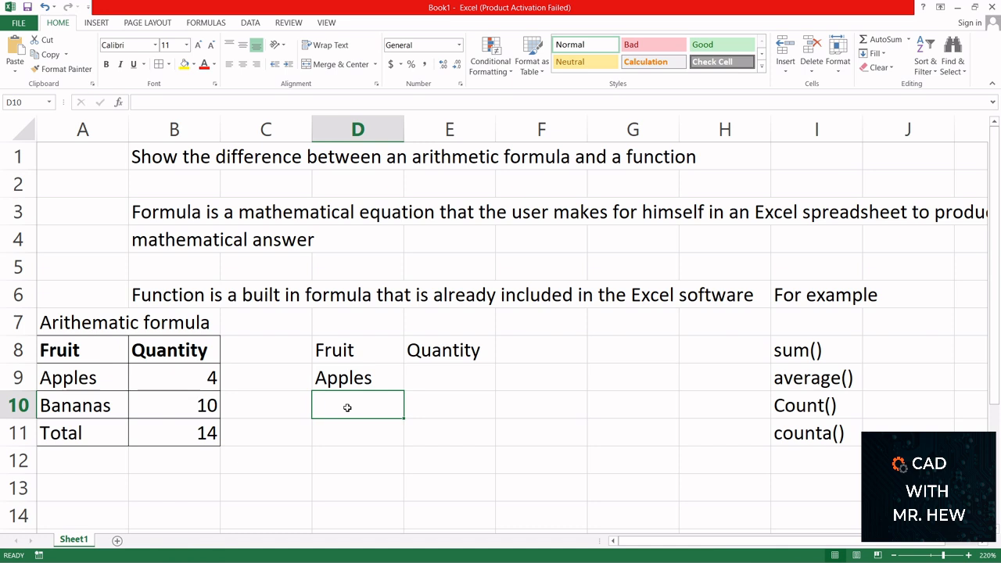
{"action": "type", "text": "Ba"}
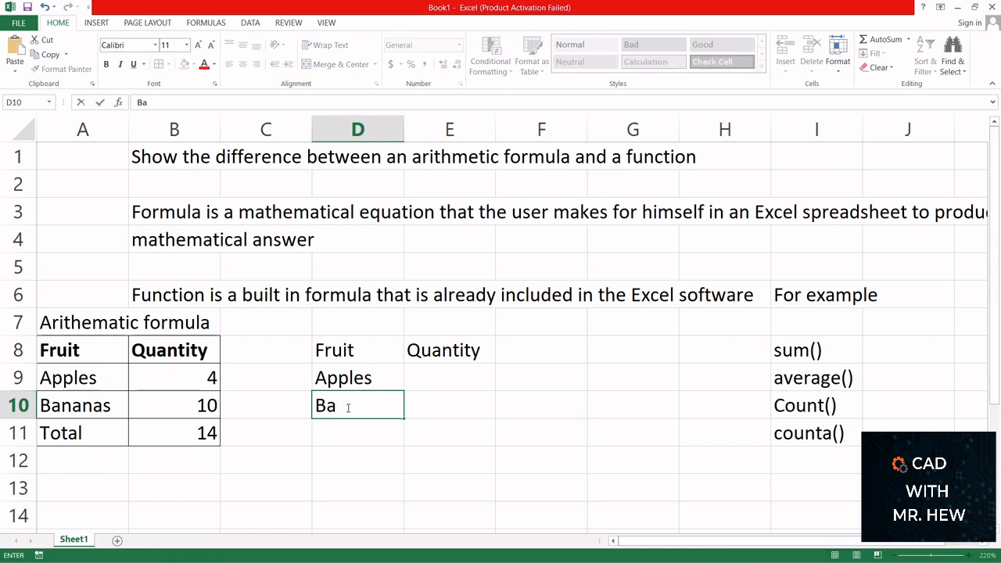
{"action": "type", "text": "nana"}
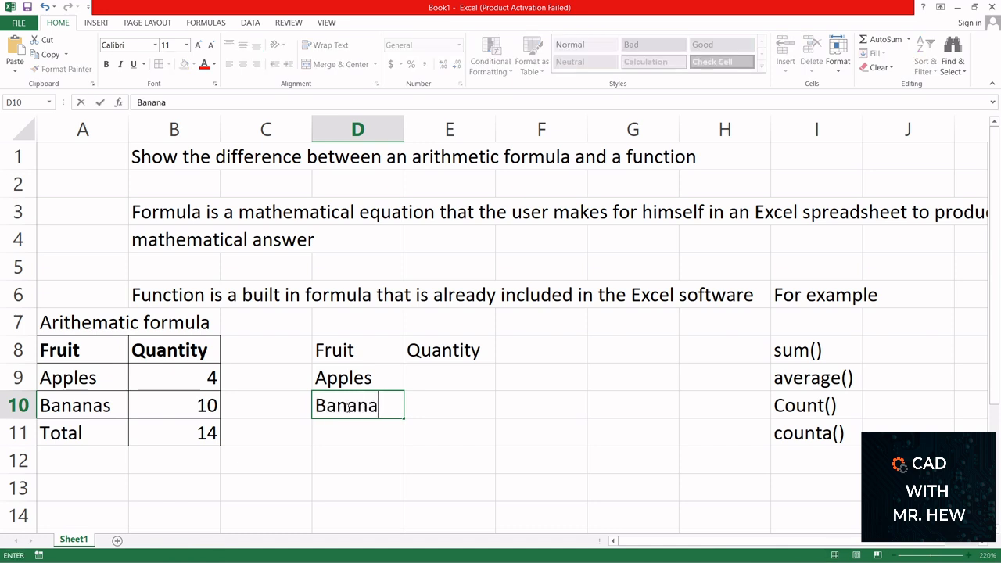
{"action": "left_click", "coordinate": [348, 433]}
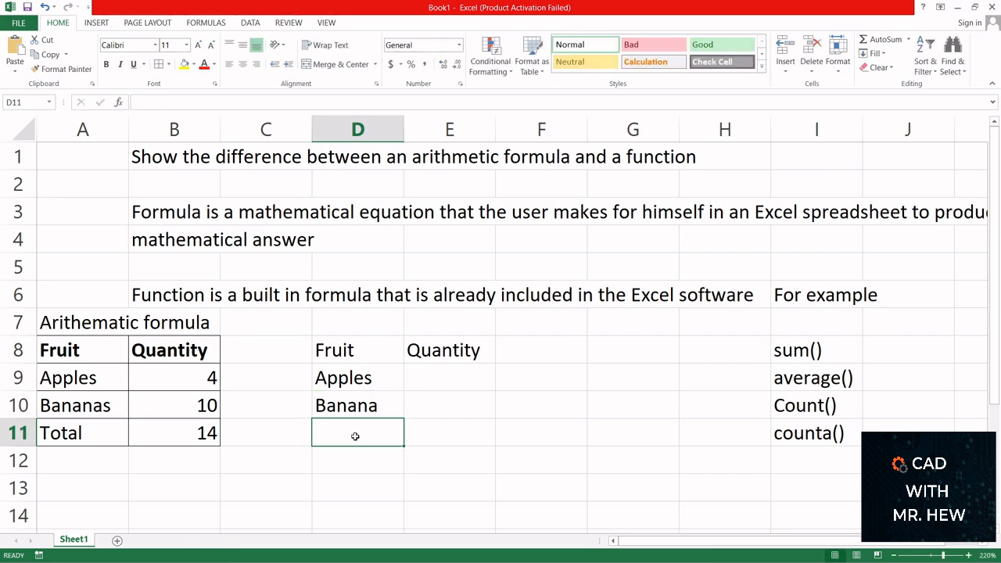
{"action": "type", "text": "Oranges"}
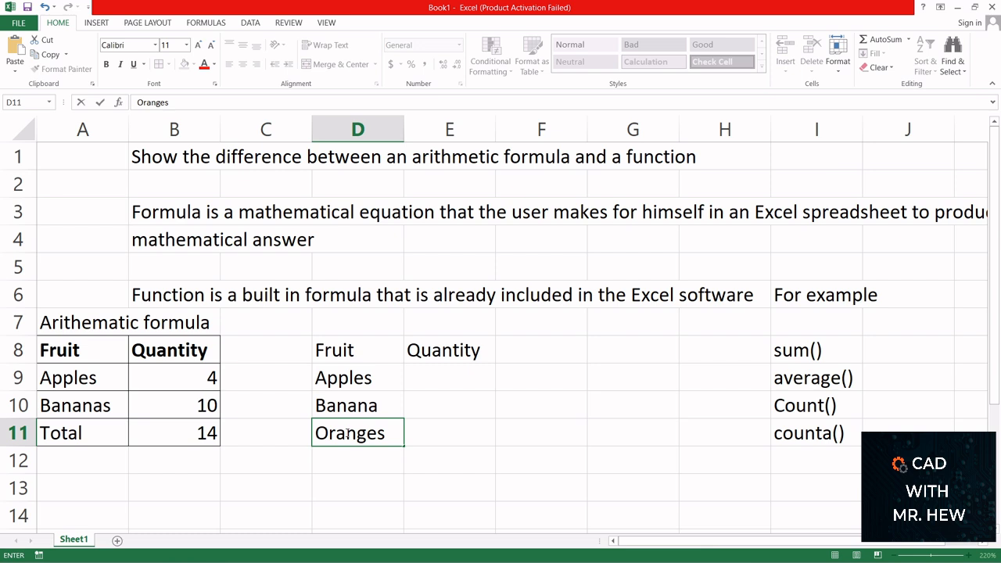
{"action": "left_click", "coordinate": [419, 424]}
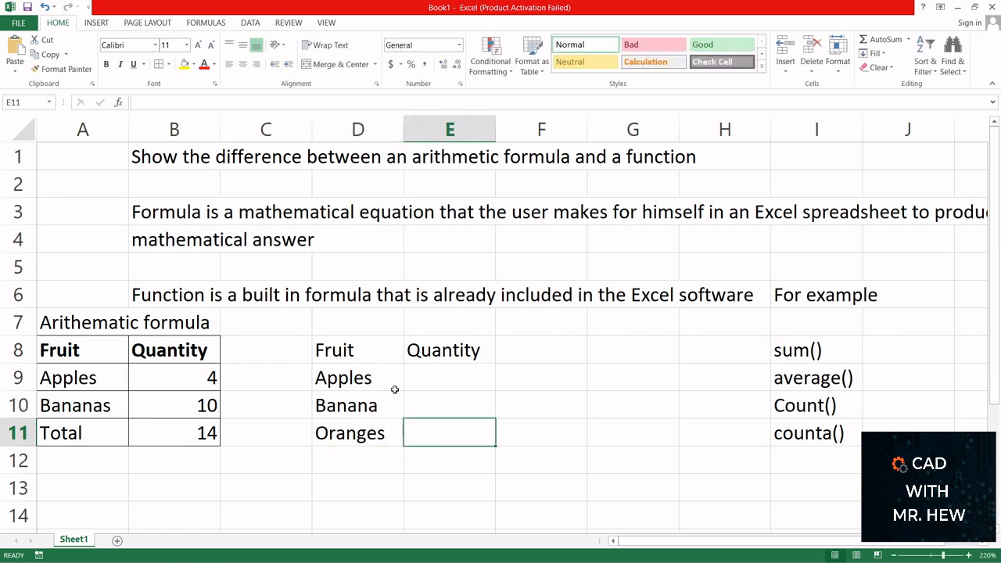
Add borders around all cells of the second table in D8:E12
{"action": "left_click", "coordinate": [343, 348]}
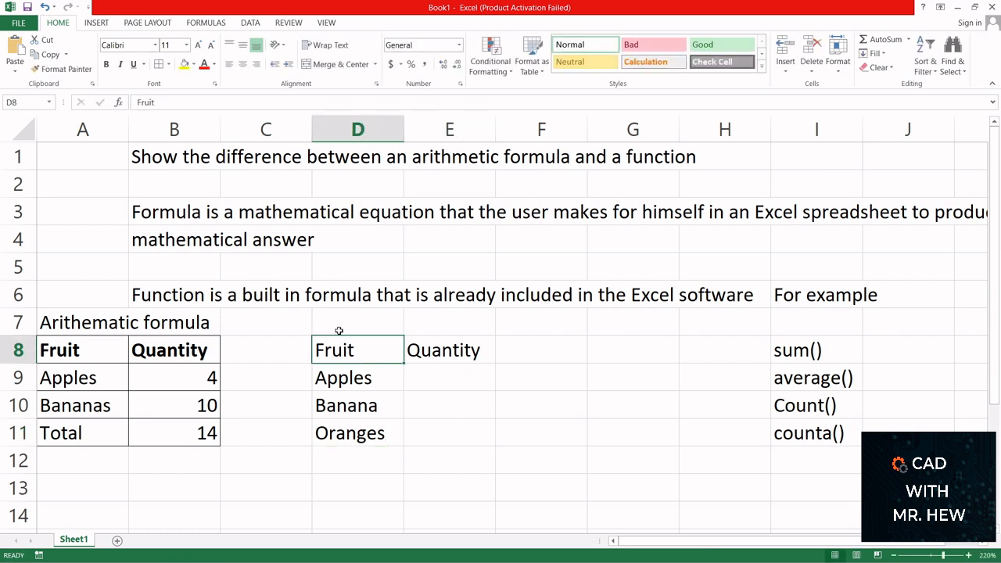
{"action": "left_click_drag", "start_coordinate": [334, 349], "coordinate": [425, 454]}
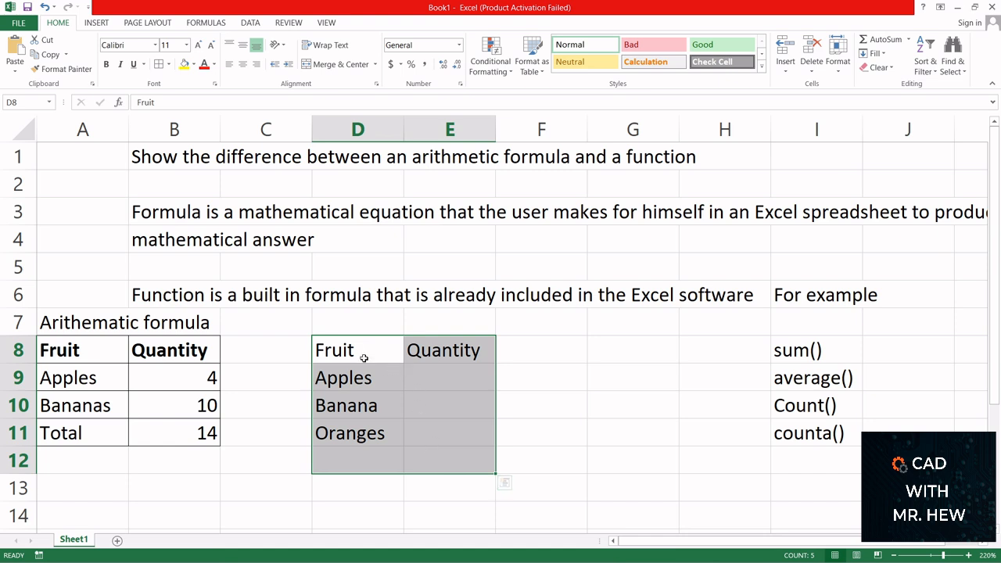
{"action": "left_click", "coordinate": [159, 64]}
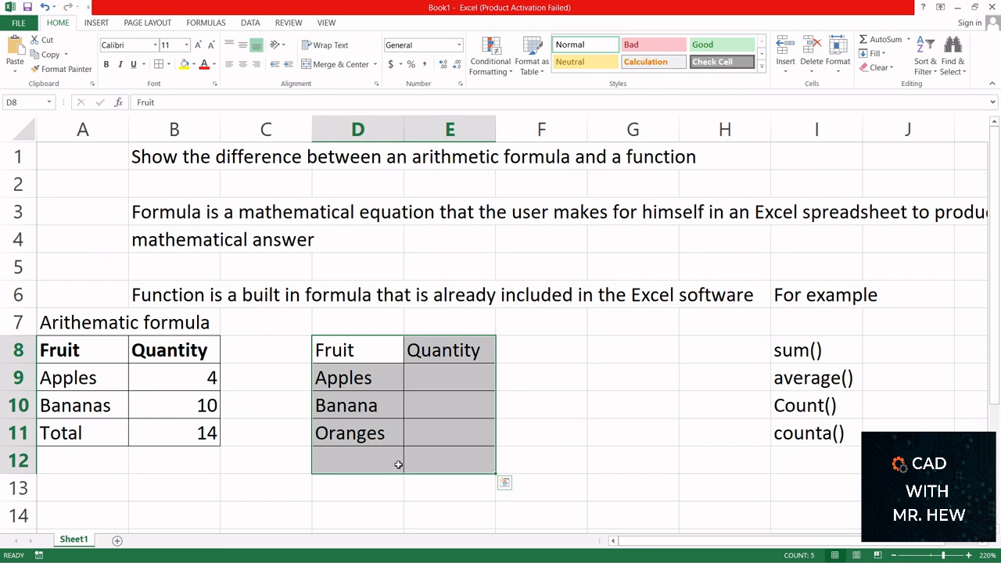
Label cell D12 as Total and make the second table's headings in D8:E8 bold
{"action": "left_click", "coordinate": [352, 460]}
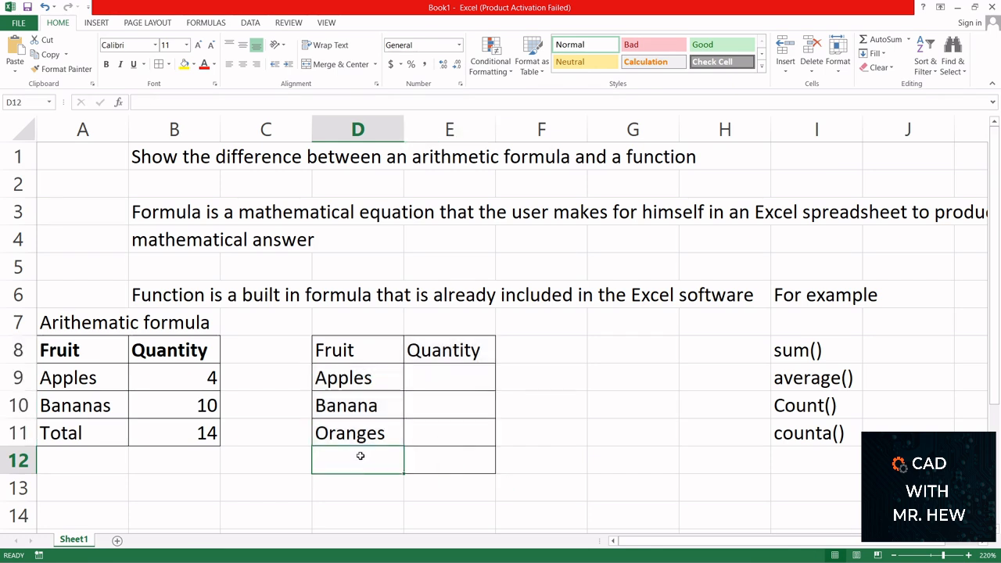
{"action": "type", "text": "Tot"}
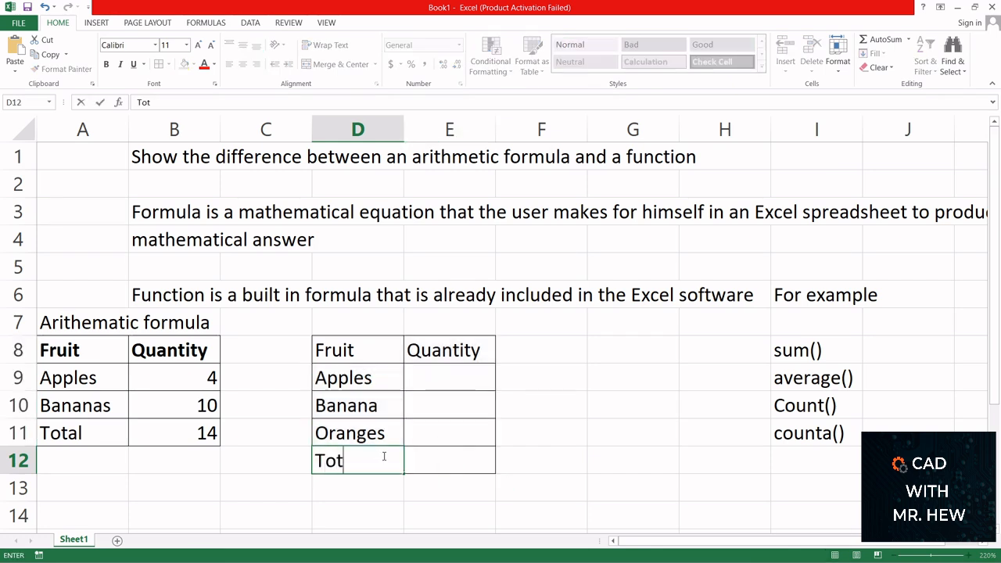
{"action": "type", "text": "al"}
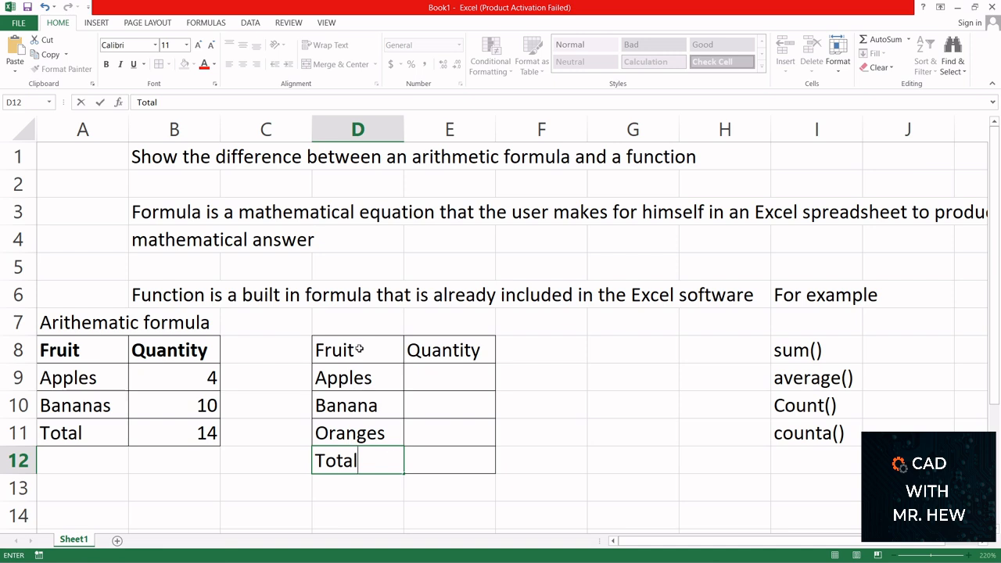
{"action": "left_click_drag", "start_coordinate": [355, 348], "coordinate": [434, 344]}
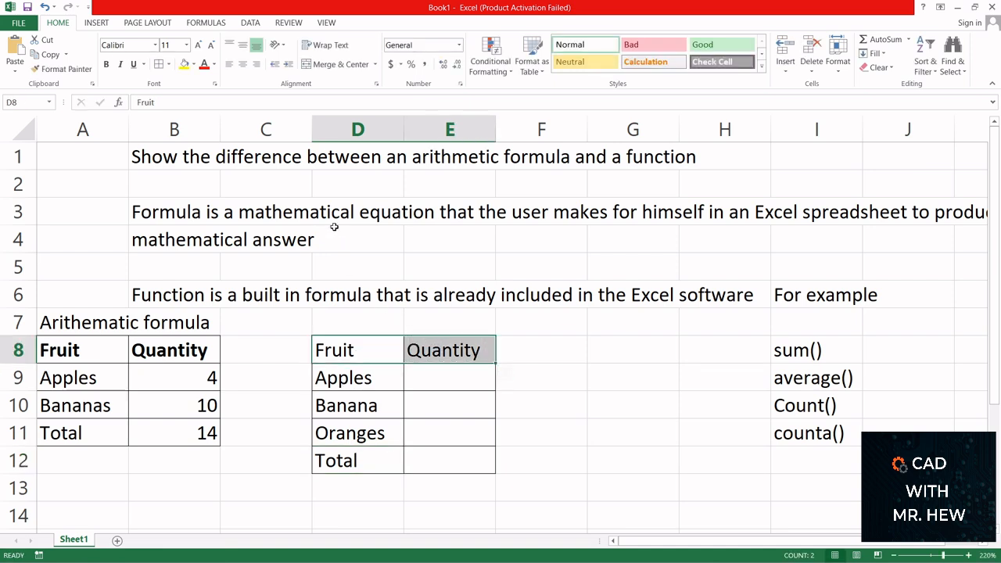
{"action": "left_click", "coordinate": [107, 65]}
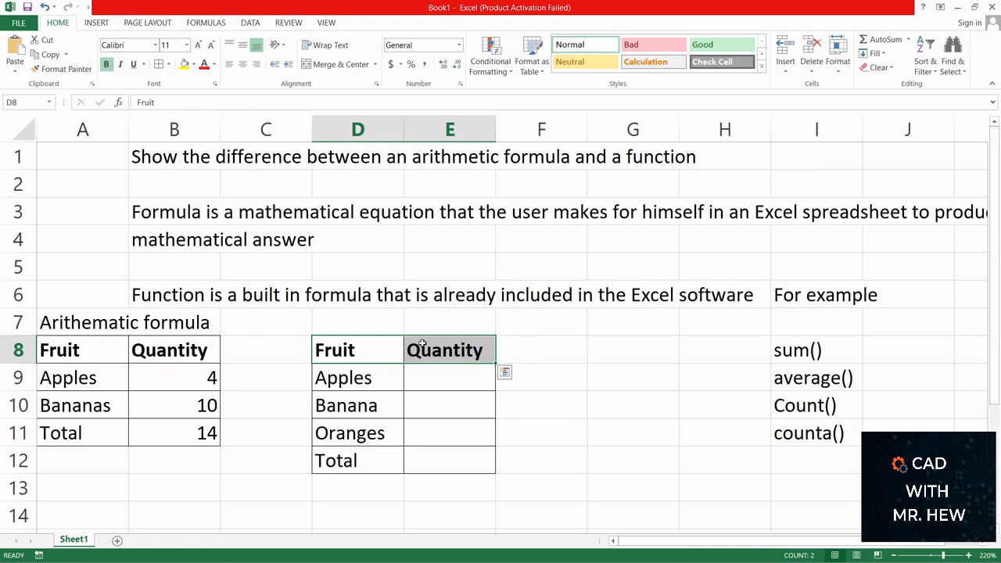
Enter the title "Function" in D7 and merge and center it across D7:E7
{"action": "left_click", "coordinate": [346, 321]}
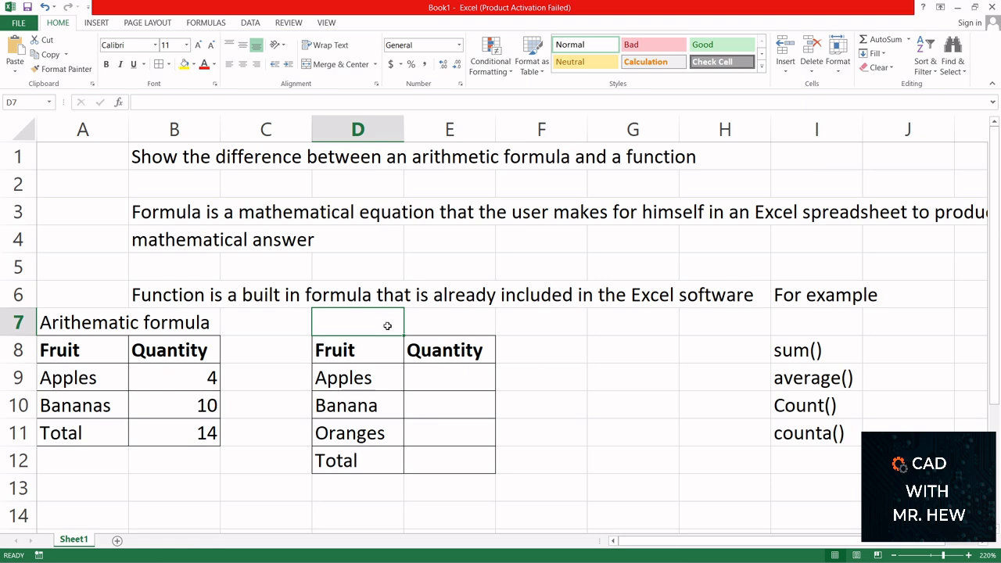
{"action": "type", "text": "Function"}
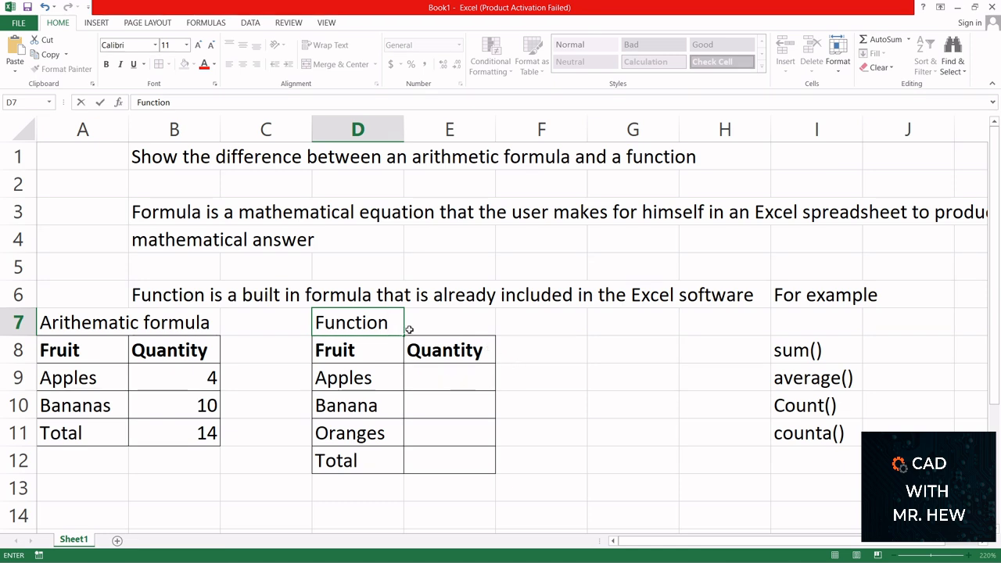
{"action": "left_click", "coordinate": [273, 389]}
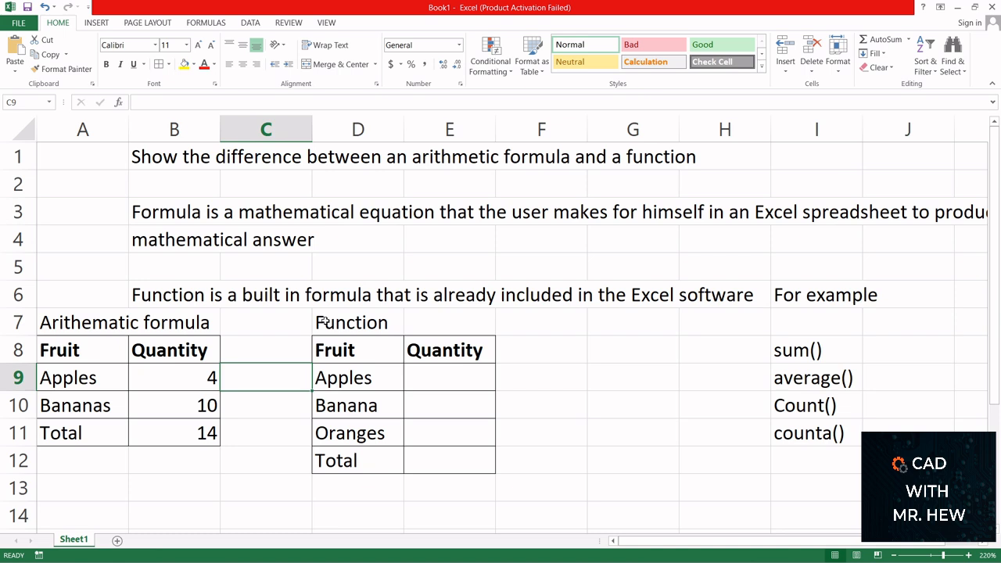
{"action": "left_click_drag", "start_coordinate": [323, 321], "coordinate": [415, 315]}
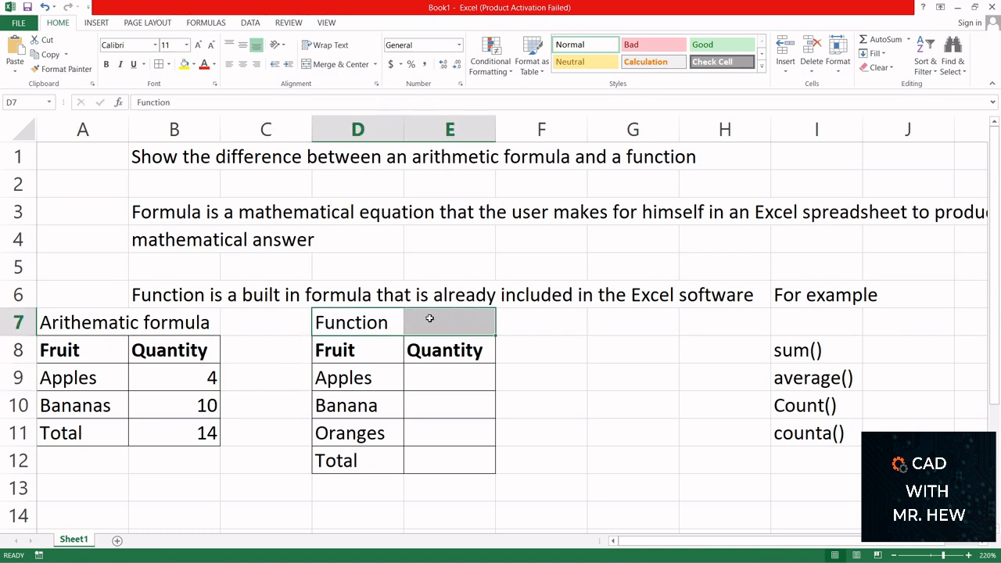
{"action": "left_click", "coordinate": [342, 66]}
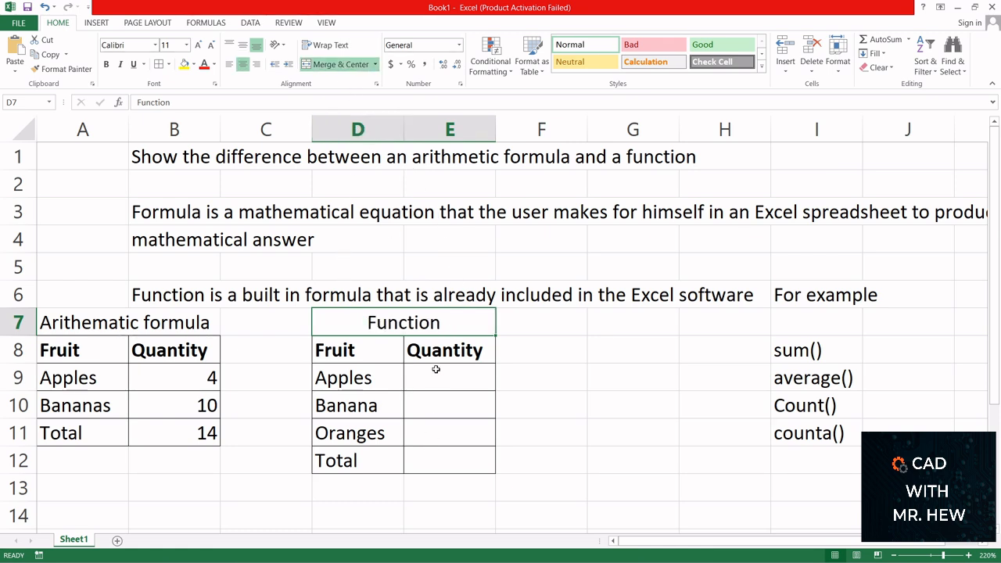
{"action": "left_click", "coordinate": [425, 509]}
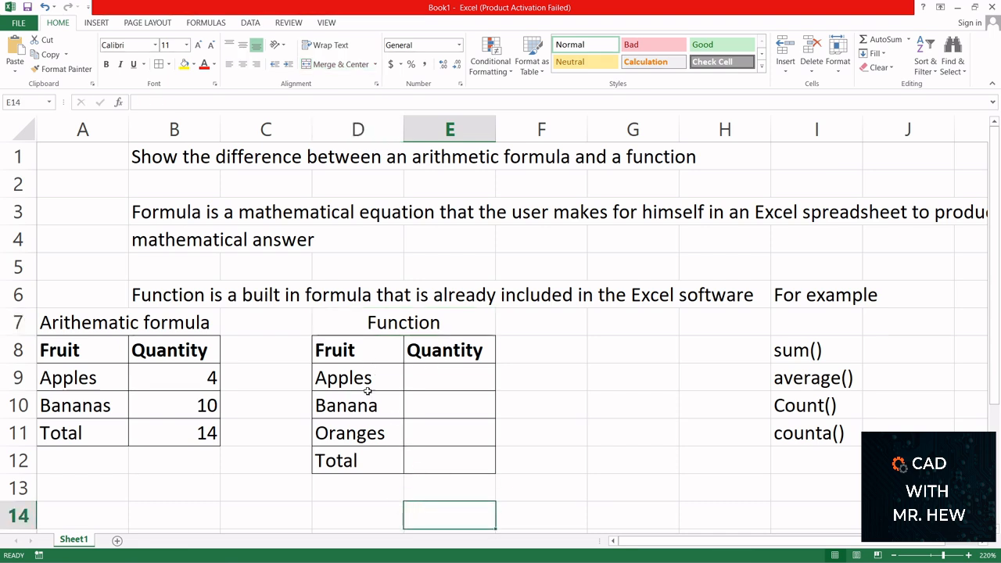
Add a border around the merged Function title cell in D7:E7
{"action": "left_click", "coordinate": [344, 321]}
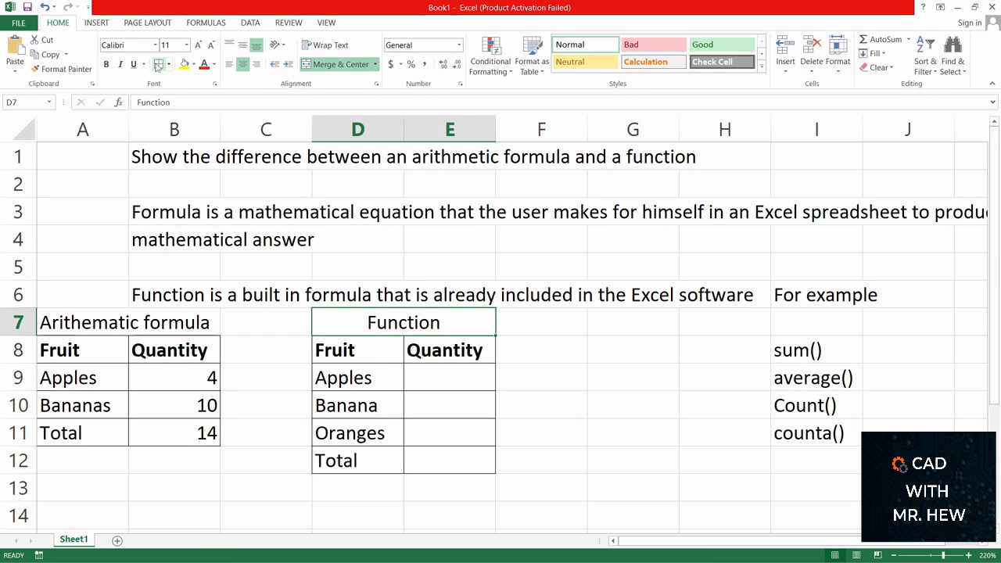
{"action": "left_click", "coordinate": [267, 498]}
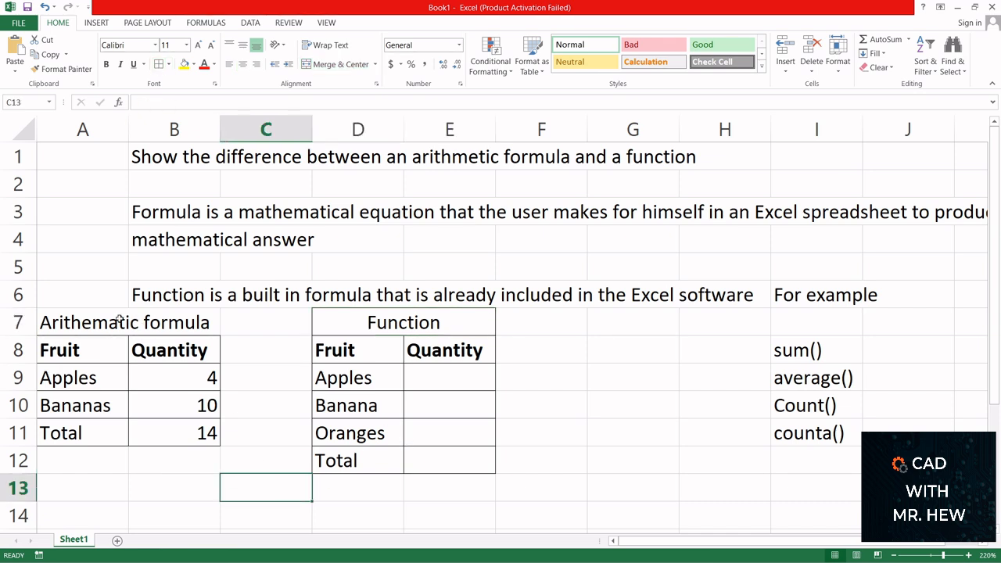
Merge and center the "Arithematic formula" title across A7:B7
{"action": "left_click_drag", "start_coordinate": [79, 319], "coordinate": [186, 321]}
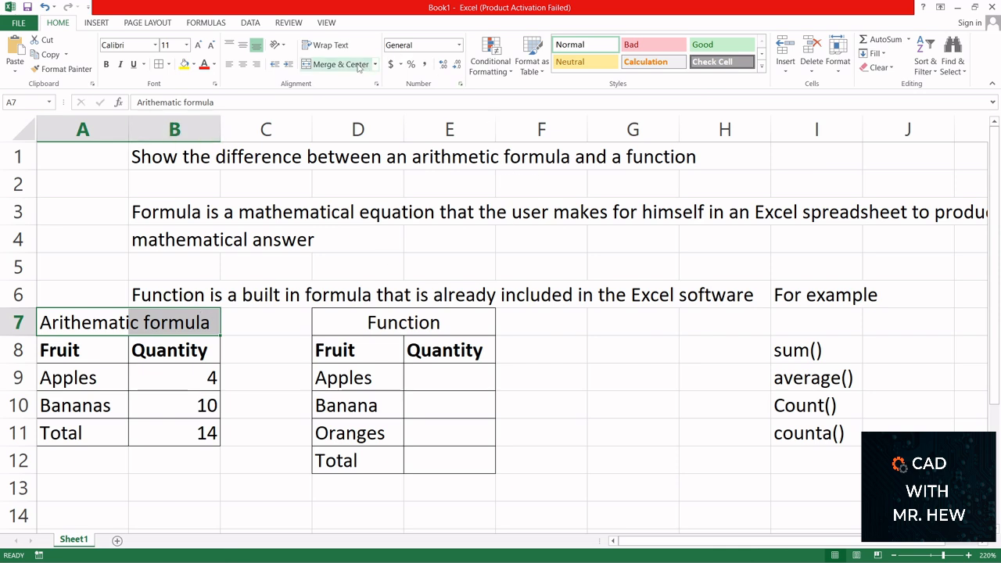
{"action": "left_click", "coordinate": [336, 64]}
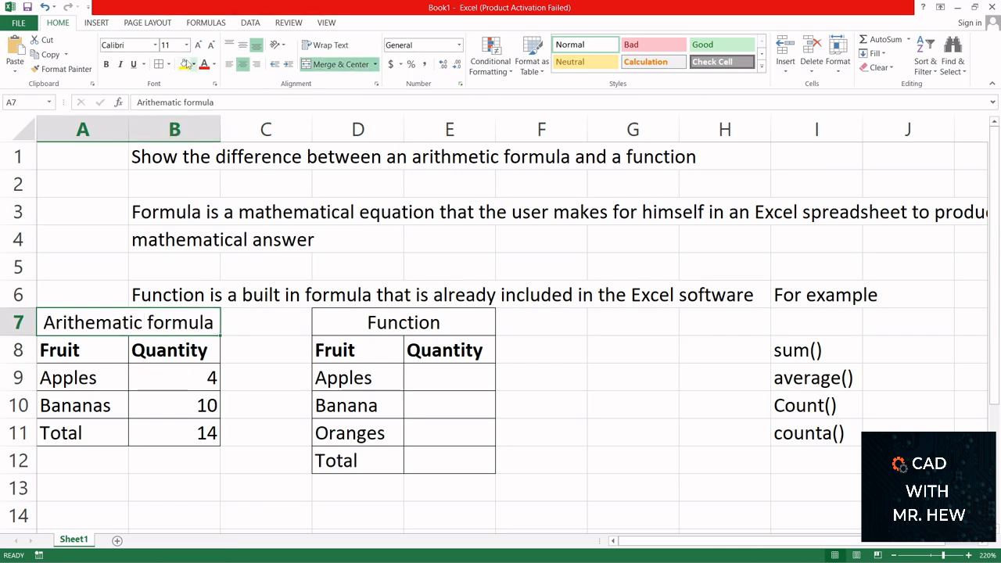
{"action": "left_click", "coordinate": [241, 435]}
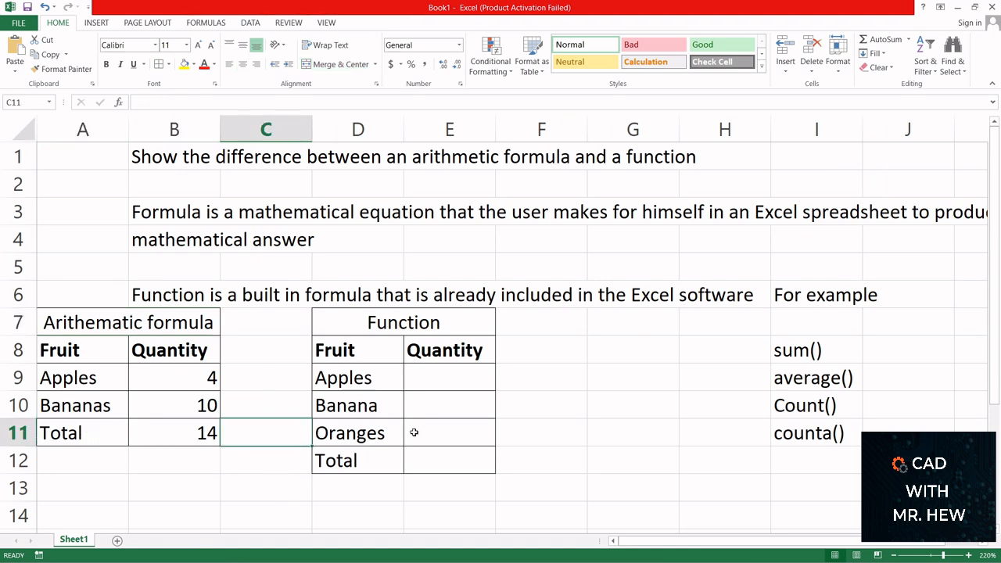
Enter the second table's quantities in E9:E11: 12 for Apples, 1 for Banana and 15 for Oranges
{"action": "left_click", "coordinate": [433, 489]}
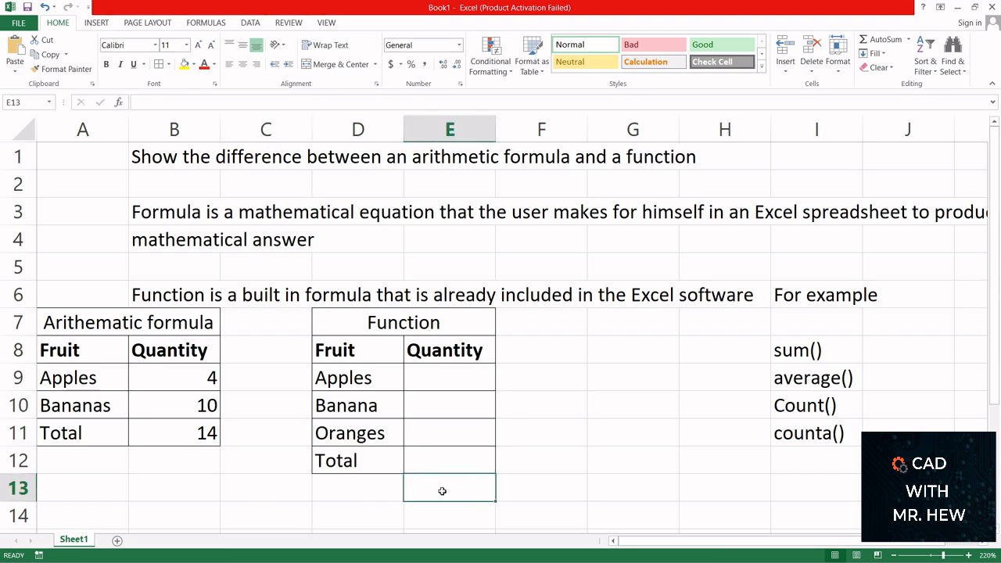
{"action": "left_click", "coordinate": [447, 379]}
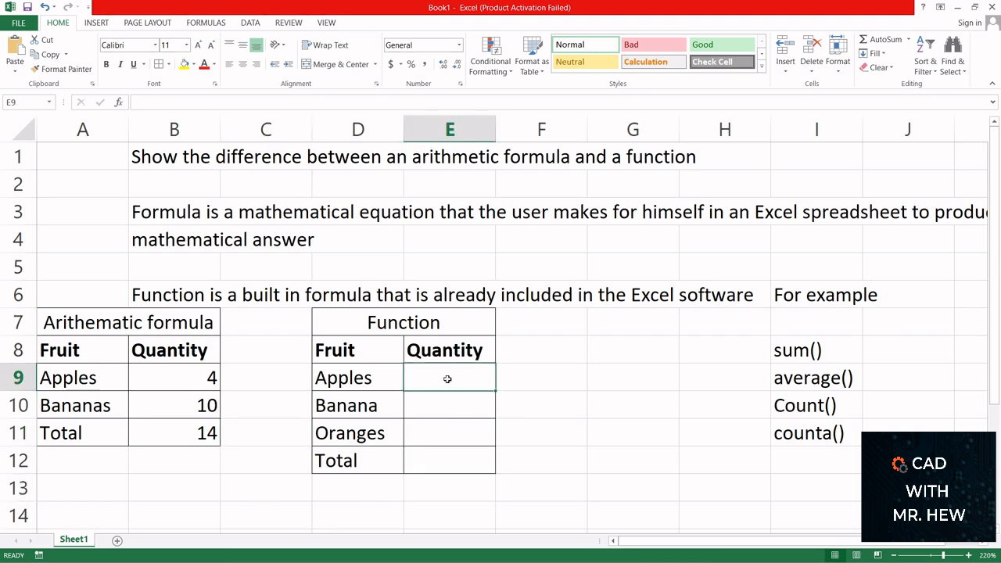
{"action": "type", "text": "12"}
{"action": "left_click", "coordinate": [446, 408]}
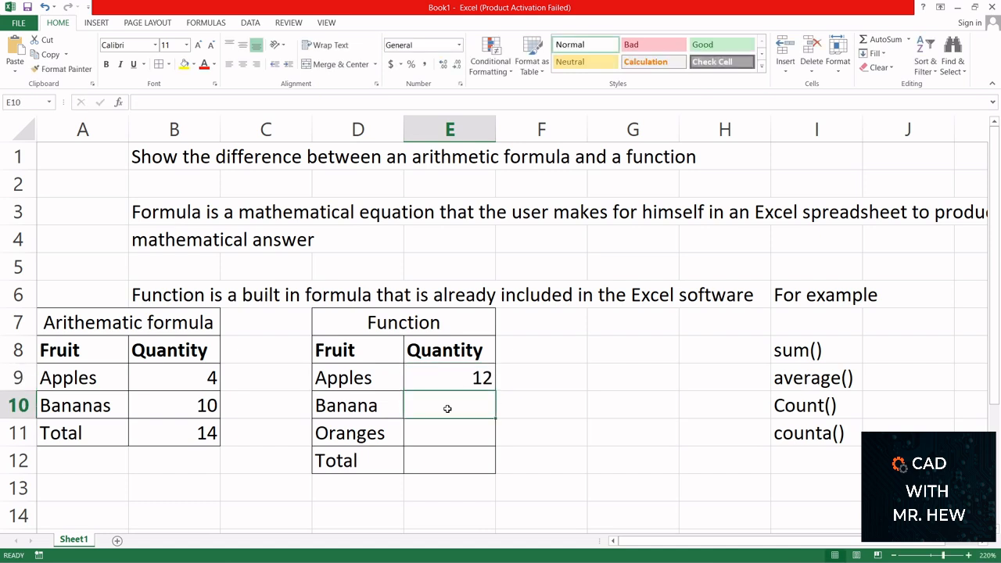
{"action": "type", "text": "1"}
{"action": "left_click", "coordinate": [448, 437]}
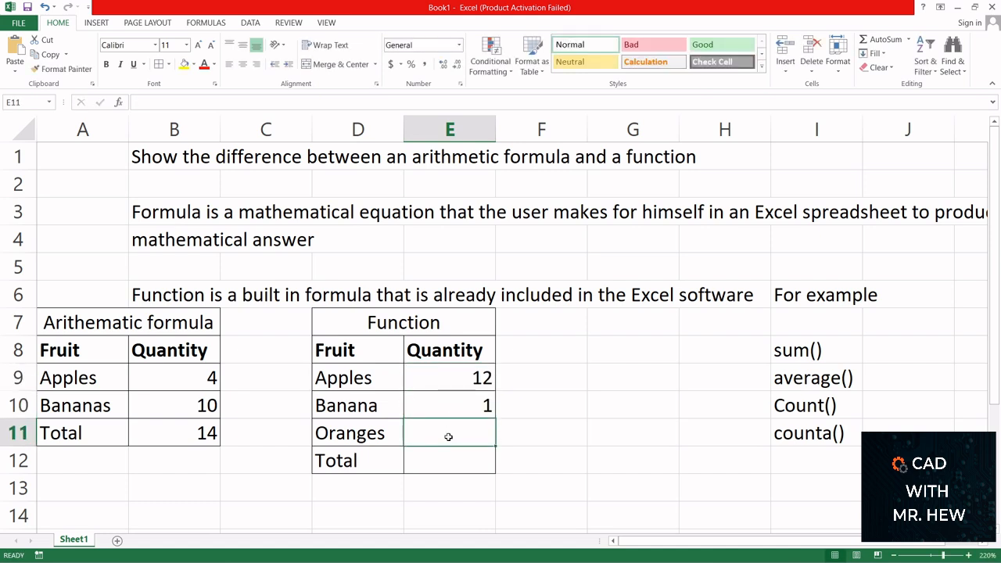
{"action": "type", "text": "12"}
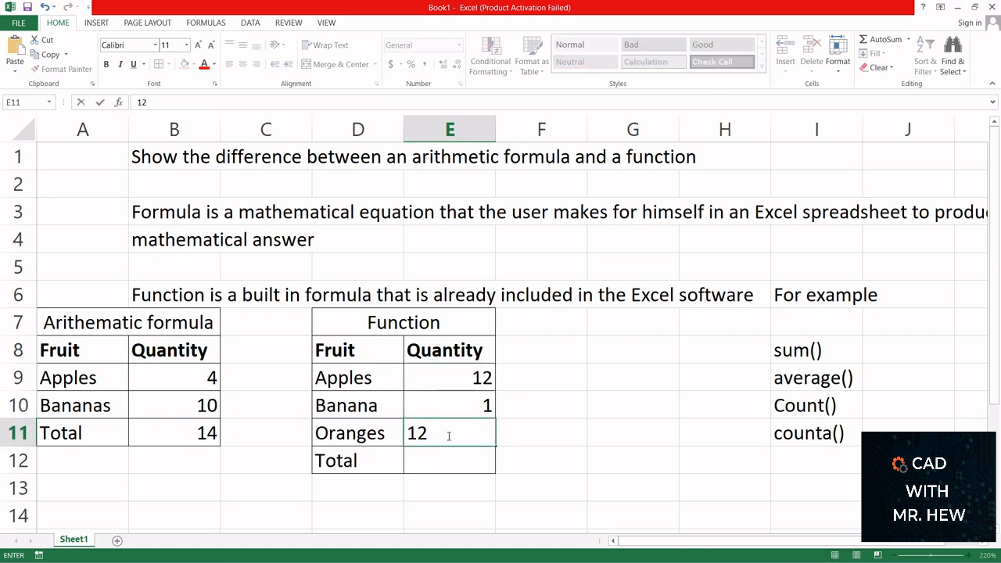
{"action": "key", "text": "BackSpace"}
{"action": "type", "text": "5"}
{"action": "left_click", "coordinate": [447, 461]}
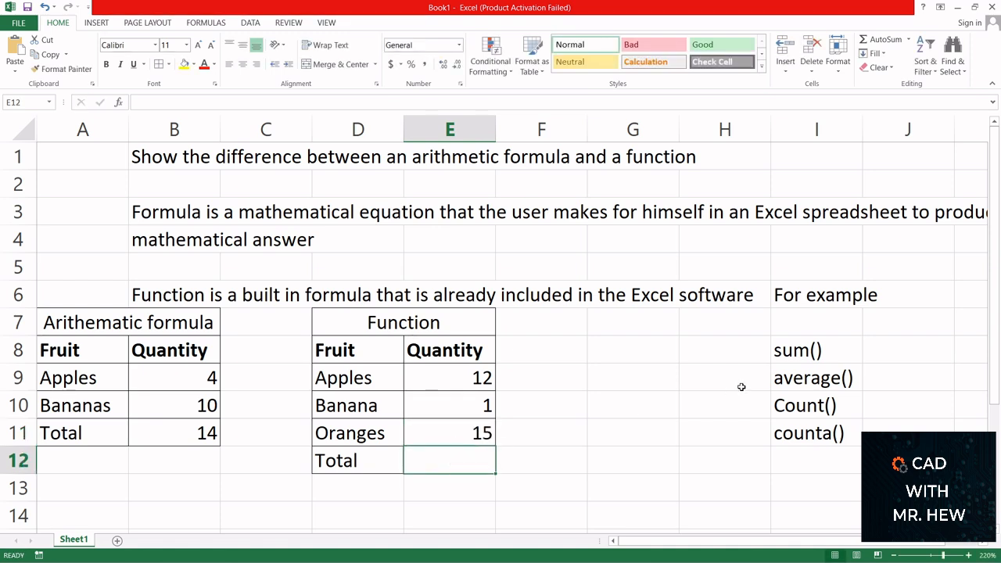
Enter the function =sum(E12:E11) in the second table's Total cell E12 and dismiss the circular reference warning
{"action": "left_click", "coordinate": [796, 354]}
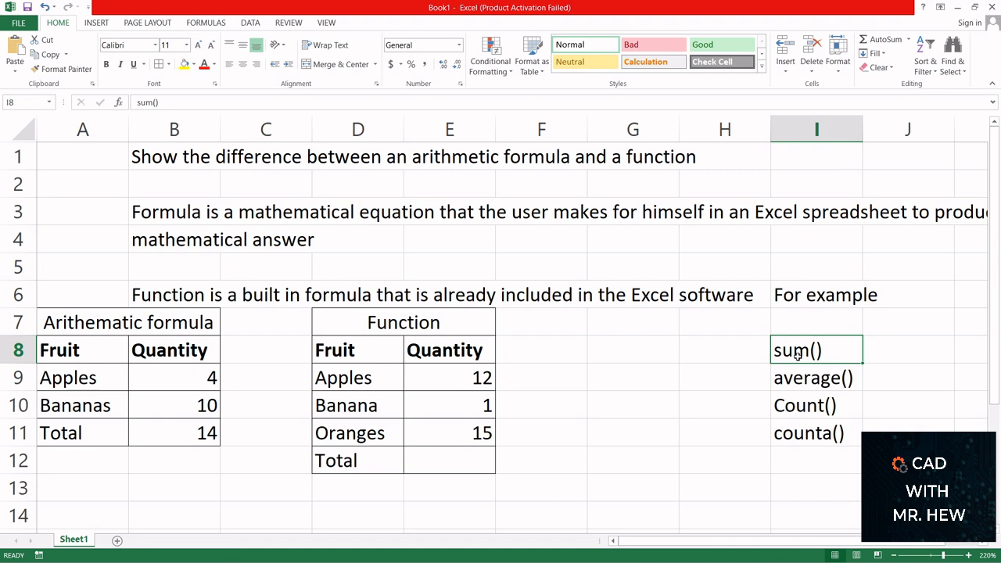
{"action": "left_click", "coordinate": [415, 462]}
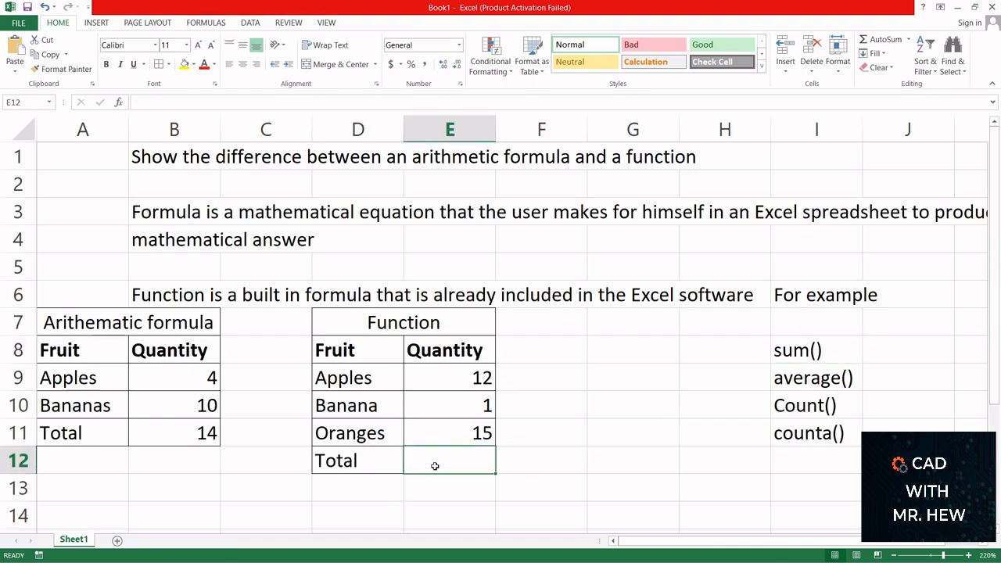
{"action": "type", "text": "=sum"}
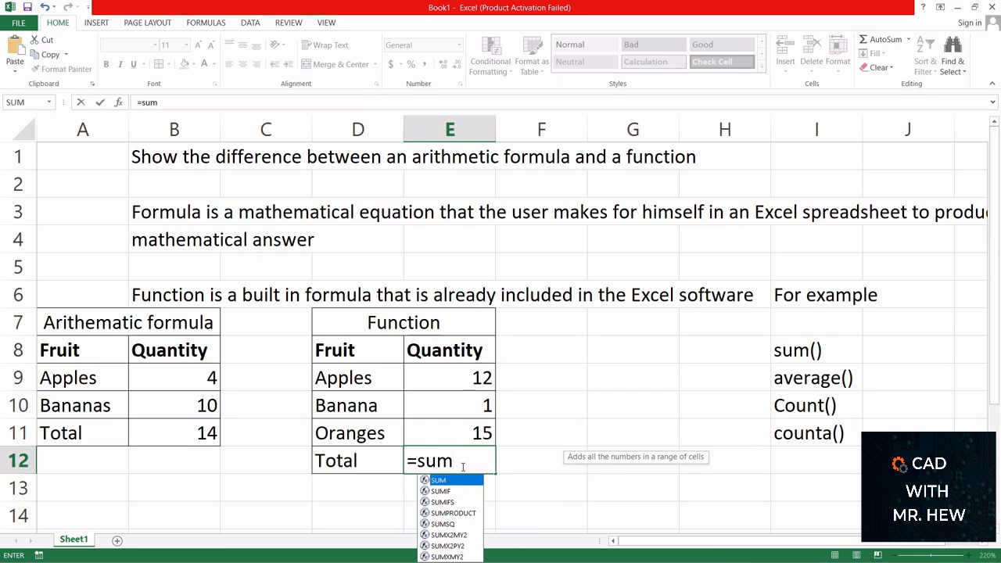
{"action": "type", "text": "("}
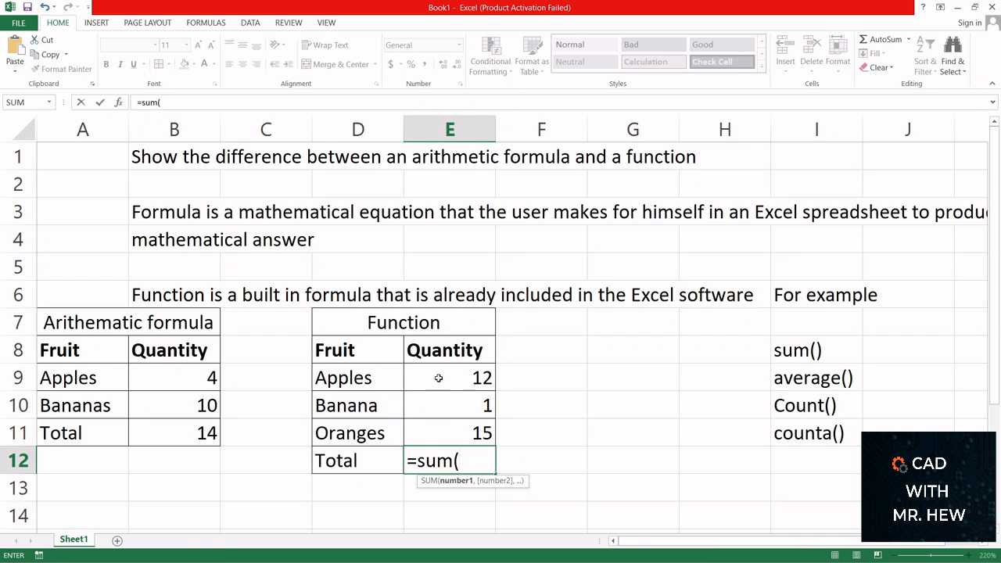
{"action": "type", "text": "E12:"}
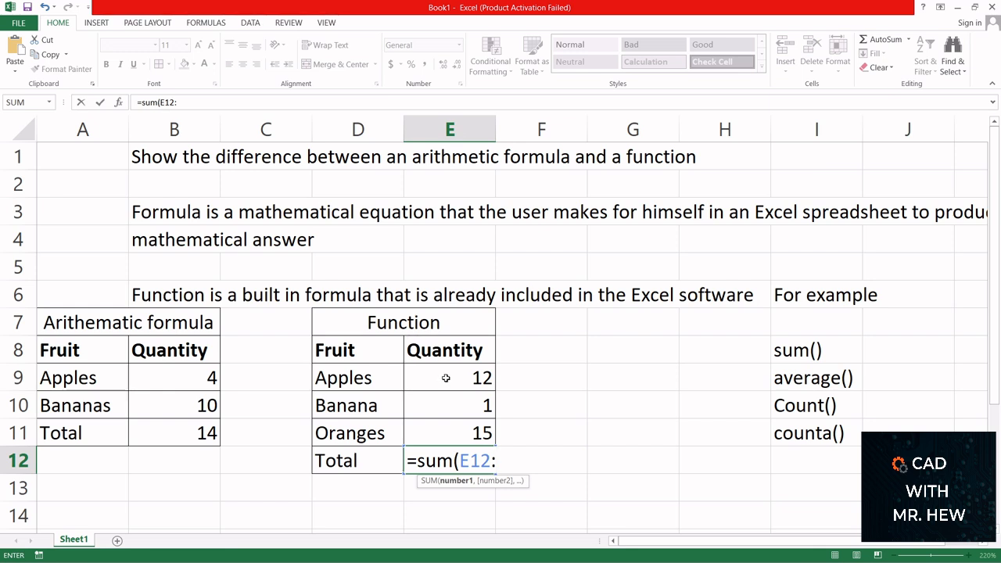
{"action": "type", "text": "E11"}
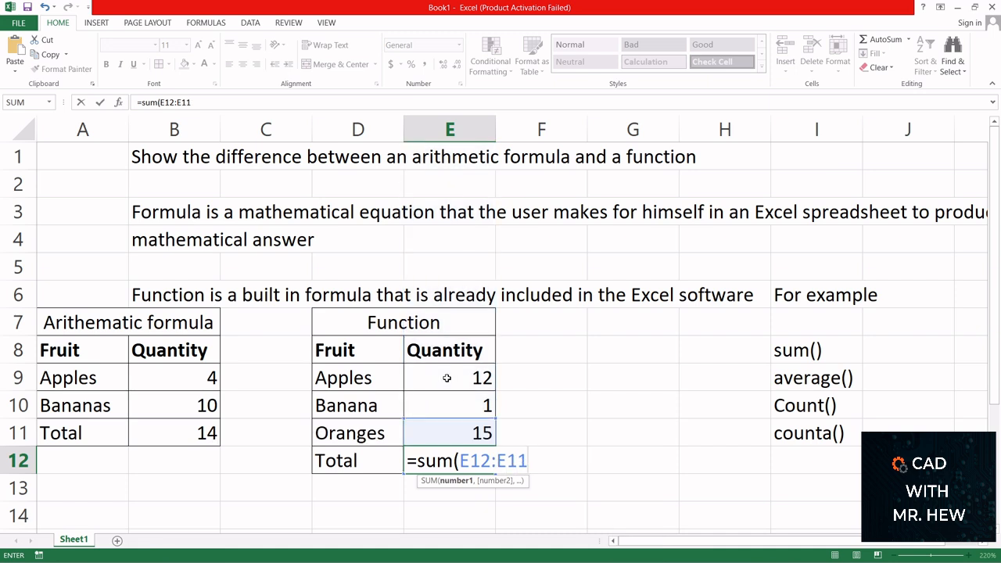
{"action": "type", "text": ")"}
{"action": "key", "text": "Return"}
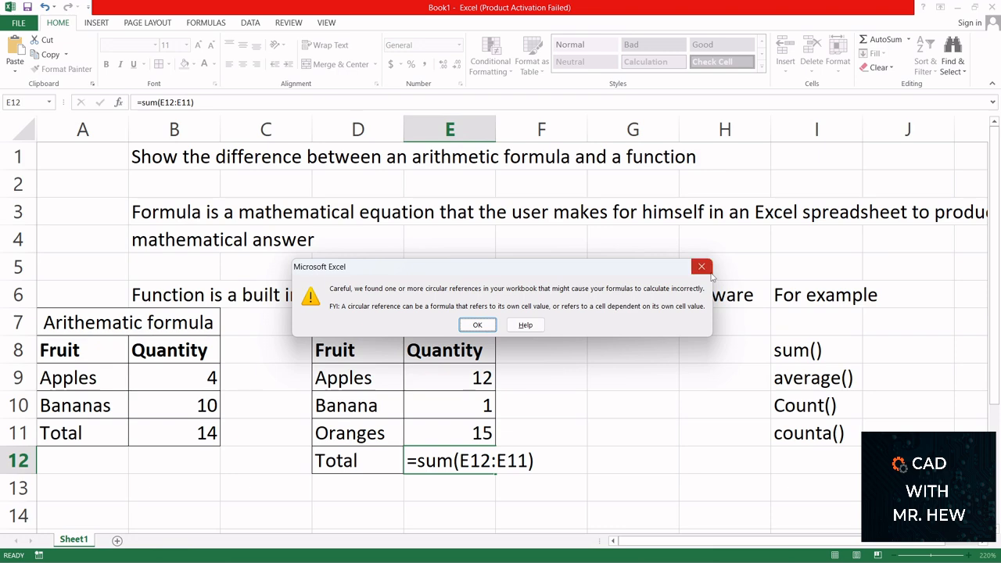
{"action": "left_click", "coordinate": [477, 325]}
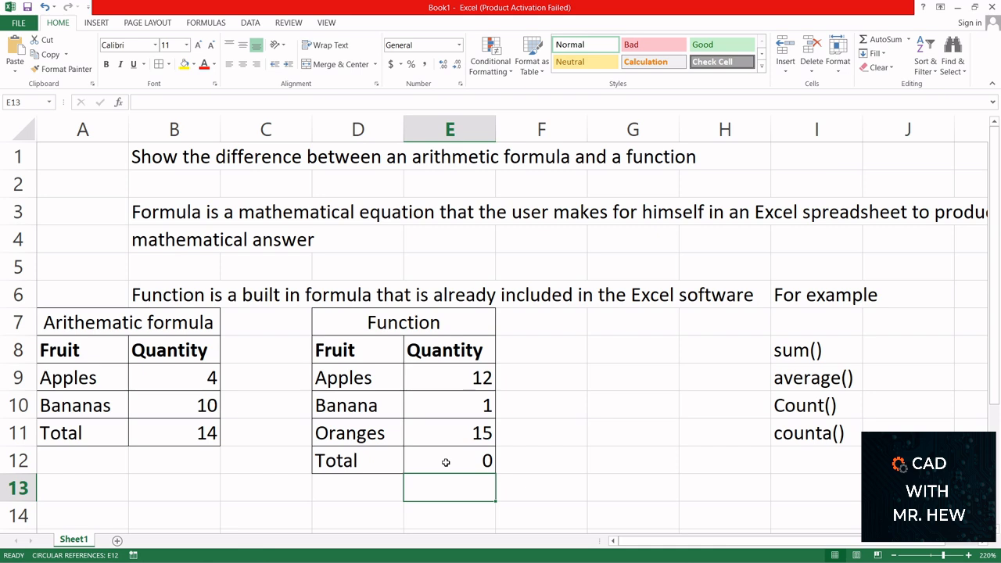
Edit the SUM function in E12 so its range starts at E9, giving =SUM(E9:E12)
{"action": "left_click", "coordinate": [446, 462]}
{"action": "double_click", "coordinate": [444, 462]}
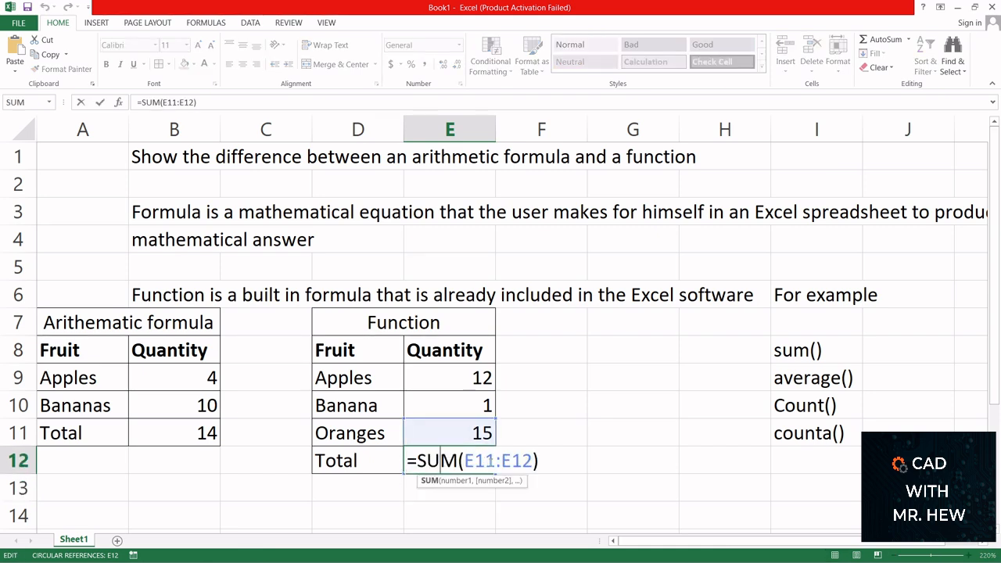
{"action": "left_click", "coordinate": [494, 461]}
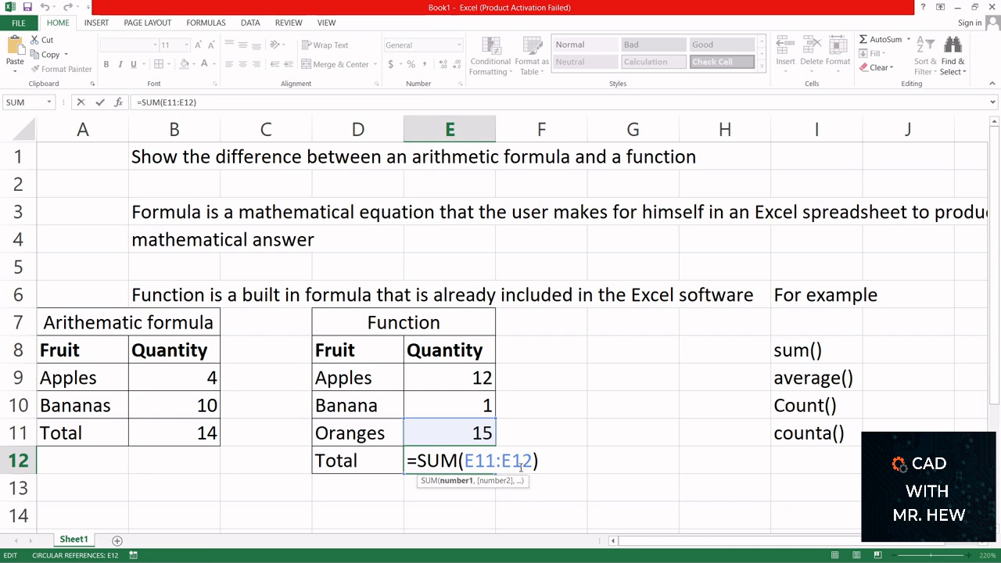
{"action": "key", "text": "BackSpace"}
{"action": "key", "text": "BackSpace"}
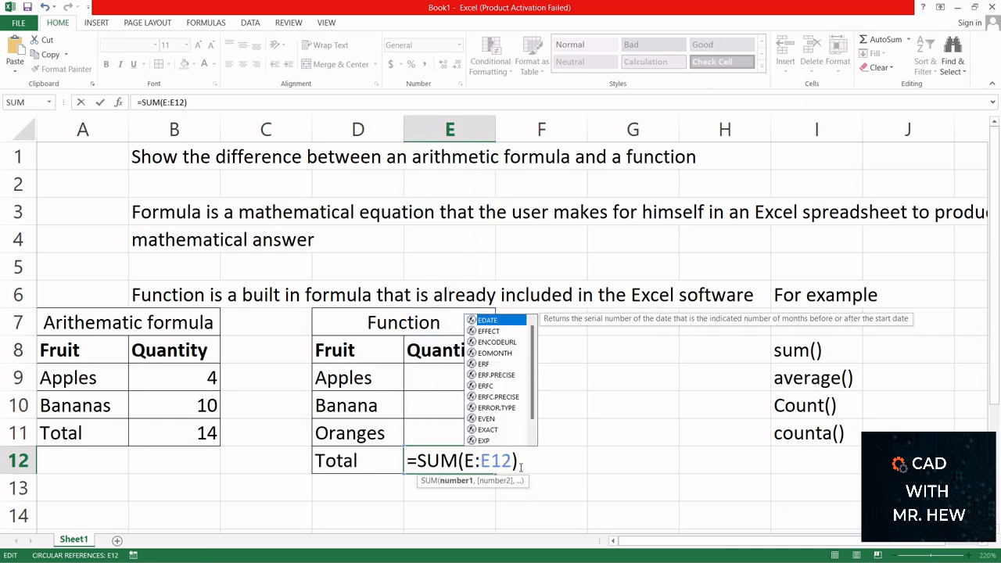
{"action": "type", "text": "9"}
{"action": "key", "text": "Return"}
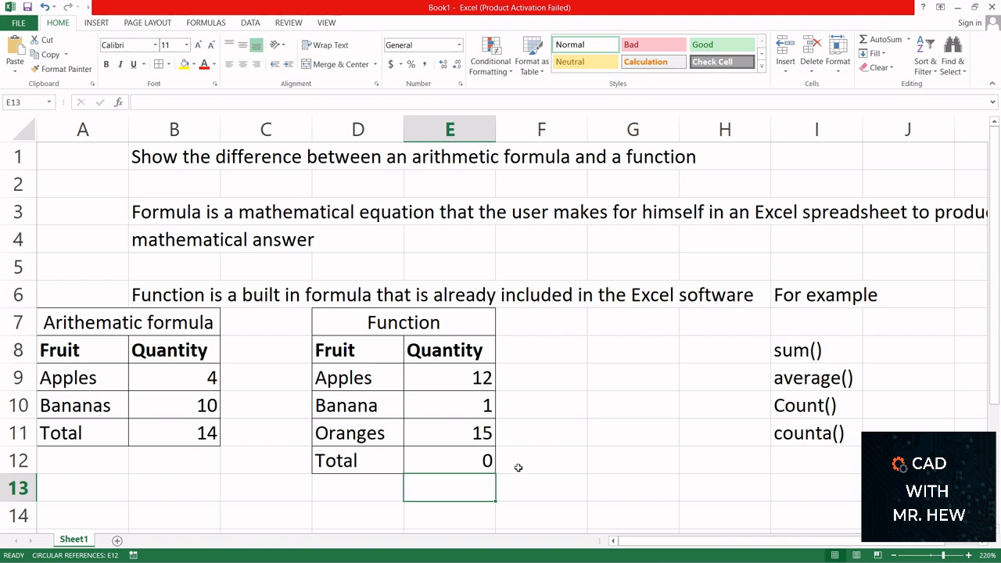
Correct the end of the SUM range in E12 to E11, giving =SUM(E9:E11)
{"action": "left_click", "coordinate": [465, 462]}
{"action": "double_click", "coordinate": [464, 463]}
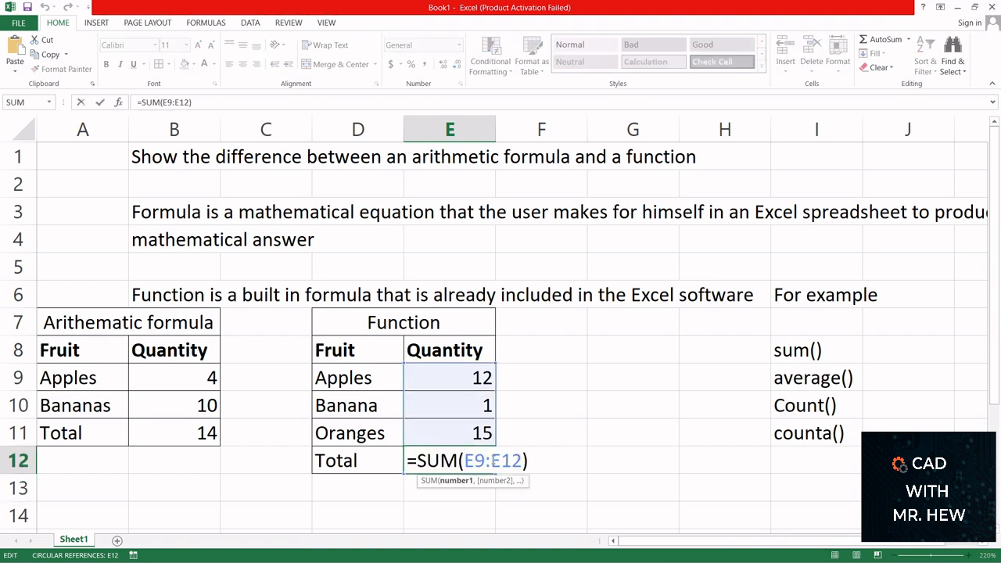
{"action": "left_click", "coordinate": [514, 461]}
{"action": "key", "text": "Delete"}
{"action": "type", "text": "1"}
{"action": "key", "text": "Return"}
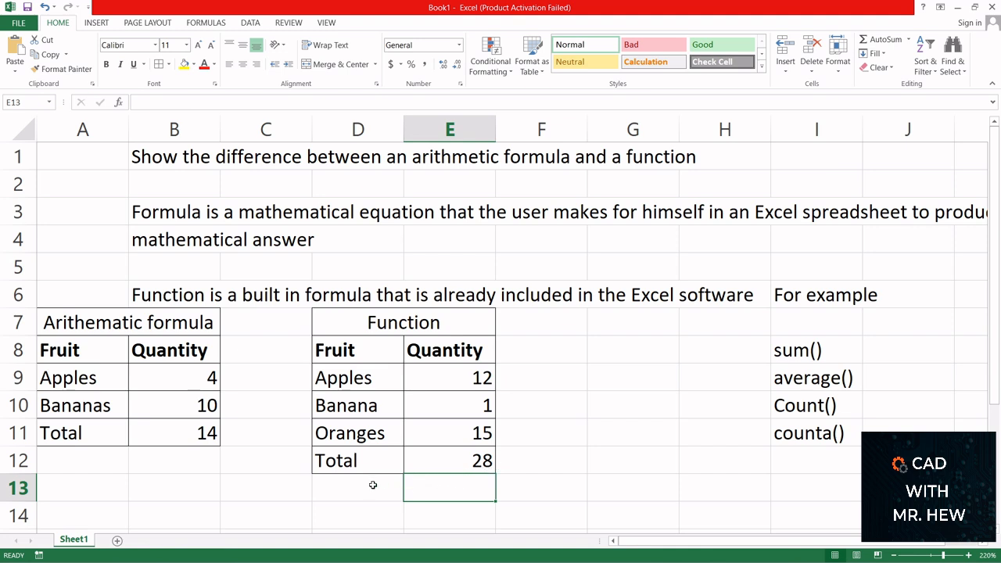
Fill the two merged table titles, "Arithematic formula" in A7:B7 and "Function" in D7:E7, with yellow
{"action": "left_click", "coordinate": [115, 323]}
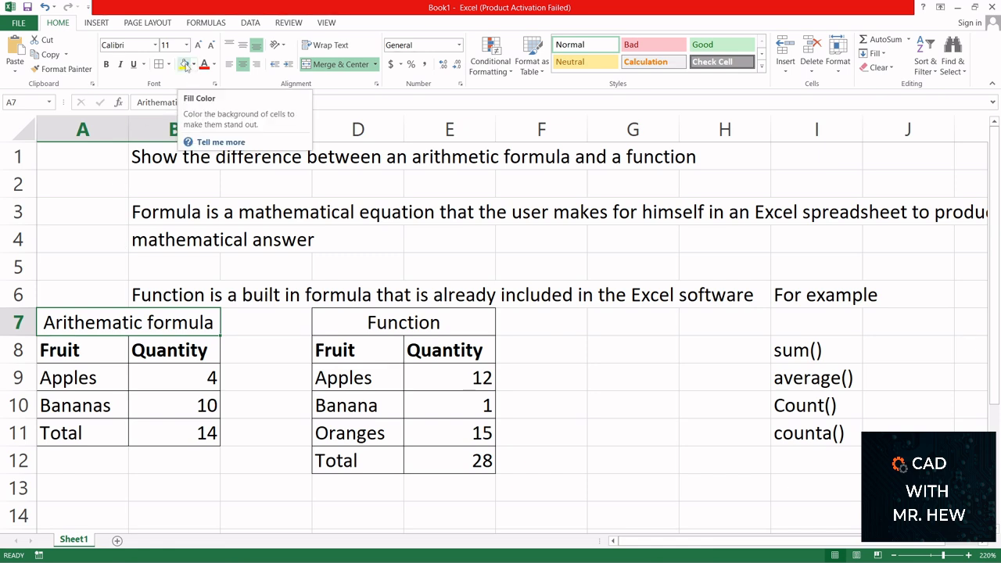
{"action": "left_click", "coordinate": [185, 66]}
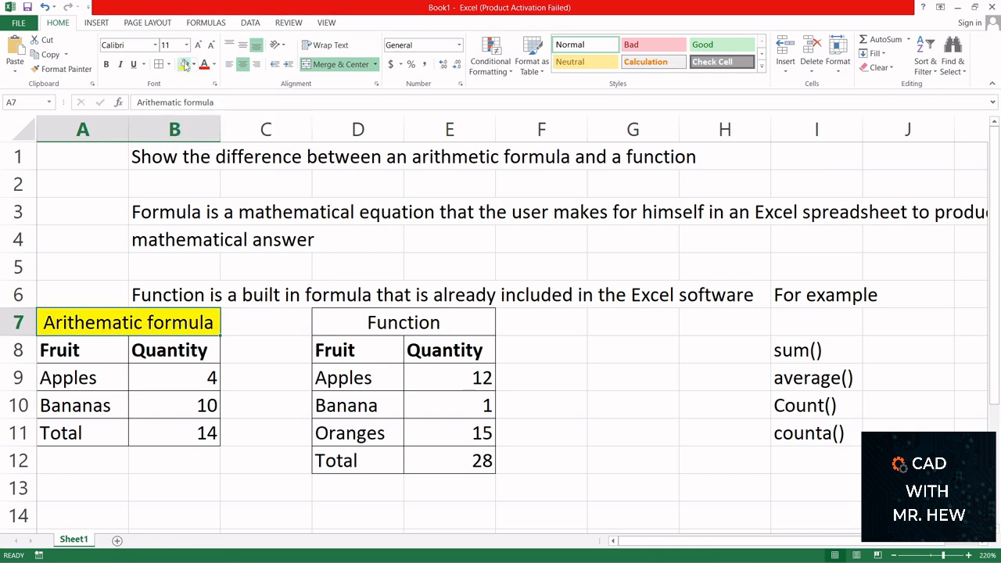
{"action": "left_click", "coordinate": [354, 319]}
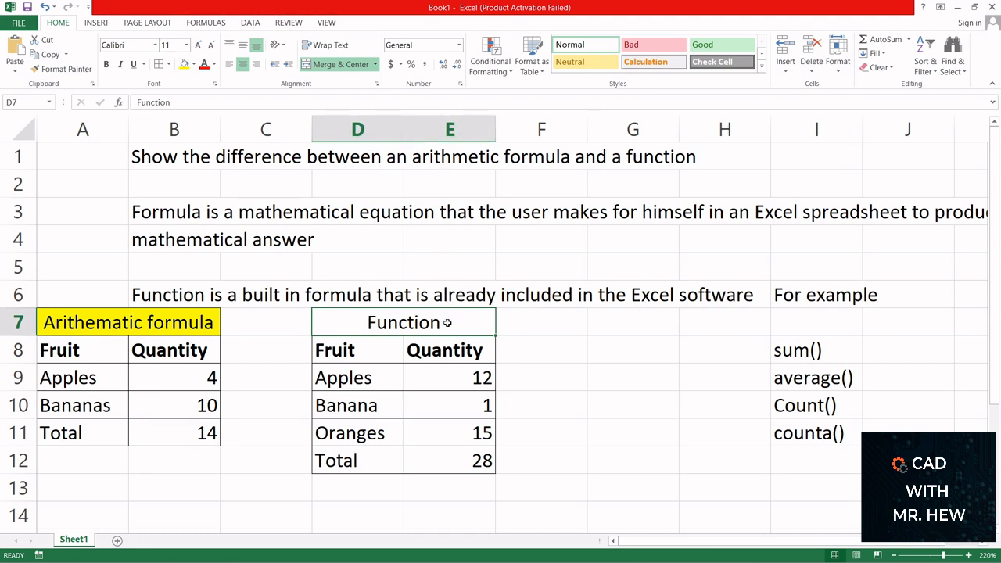
{"action": "left_click", "coordinate": [184, 65]}
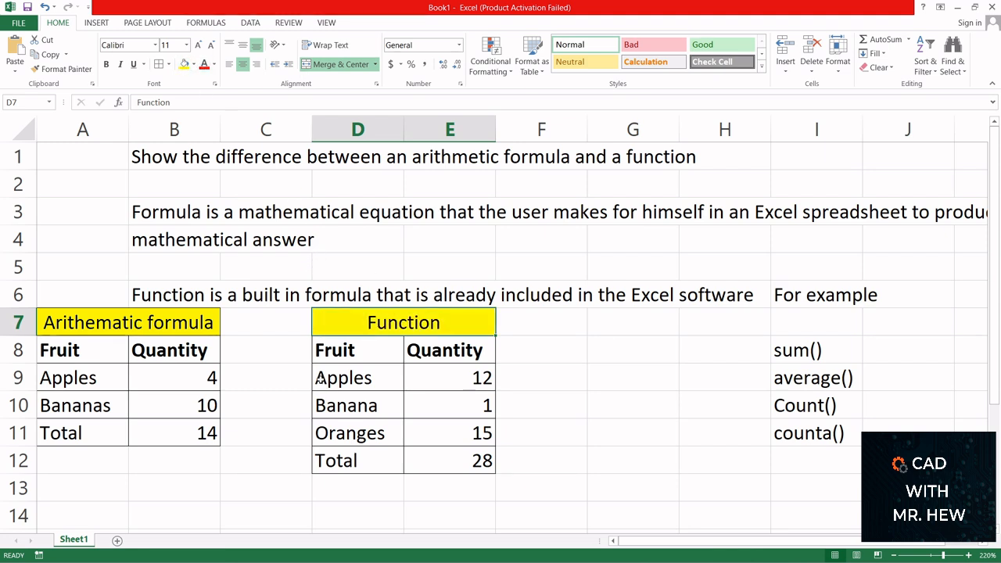
{"action": "left_click", "coordinate": [303, 381]}
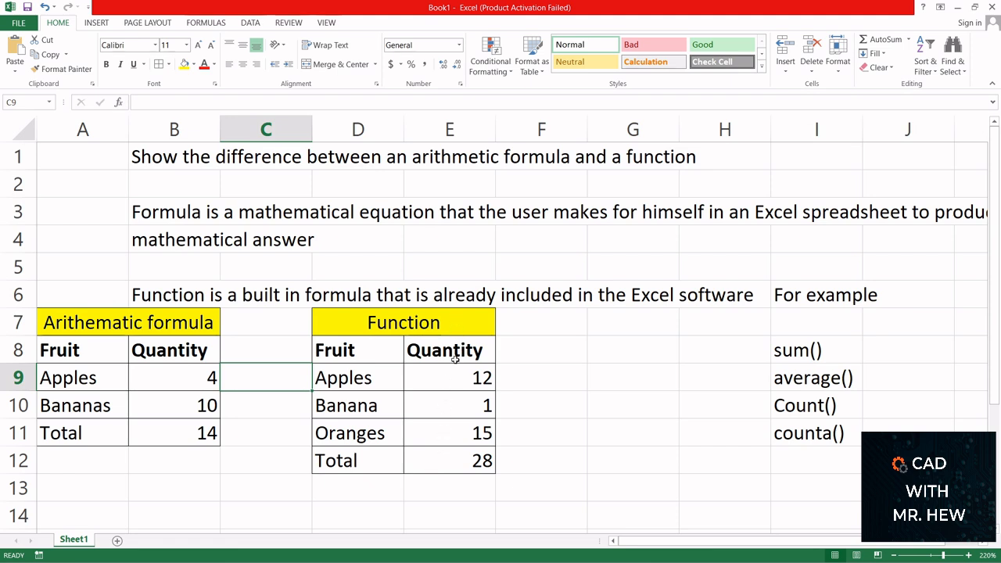
Examine the SUM function and its referenced range in the second table's Total cell E12
{"action": "left_click", "coordinate": [448, 462]}
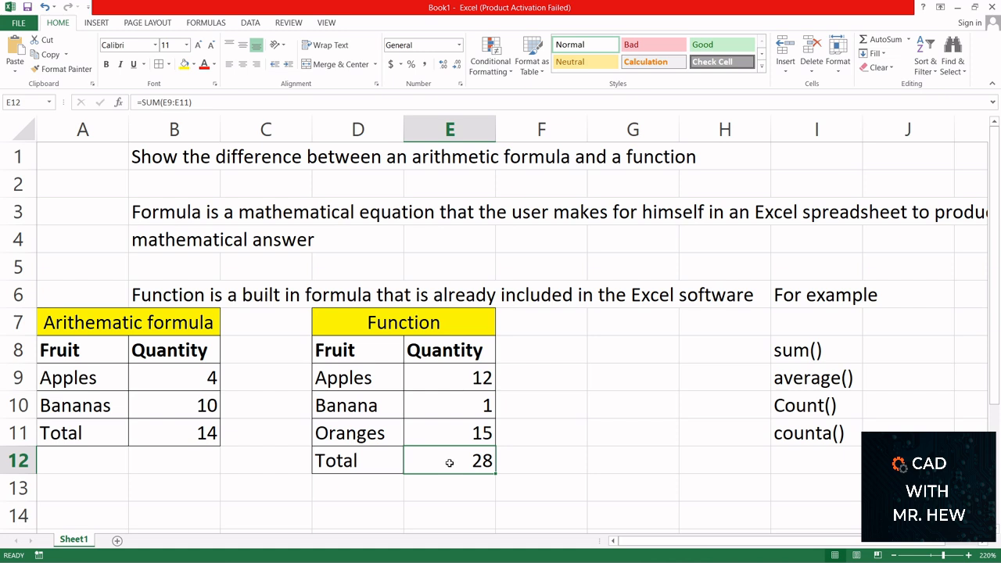
{"action": "double_click", "coordinate": [449, 463]}
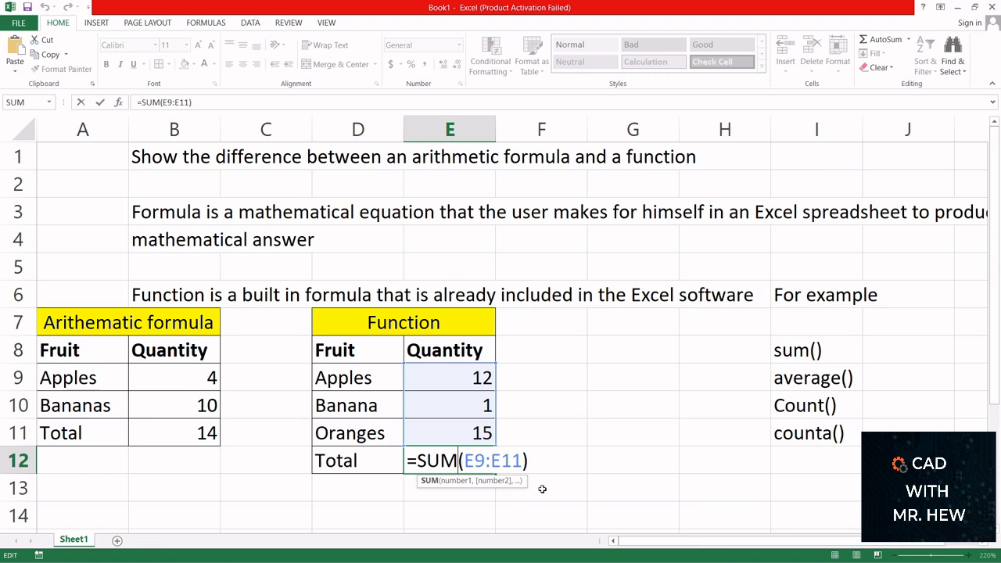
{"action": "key", "text": "ctrl+Return"}
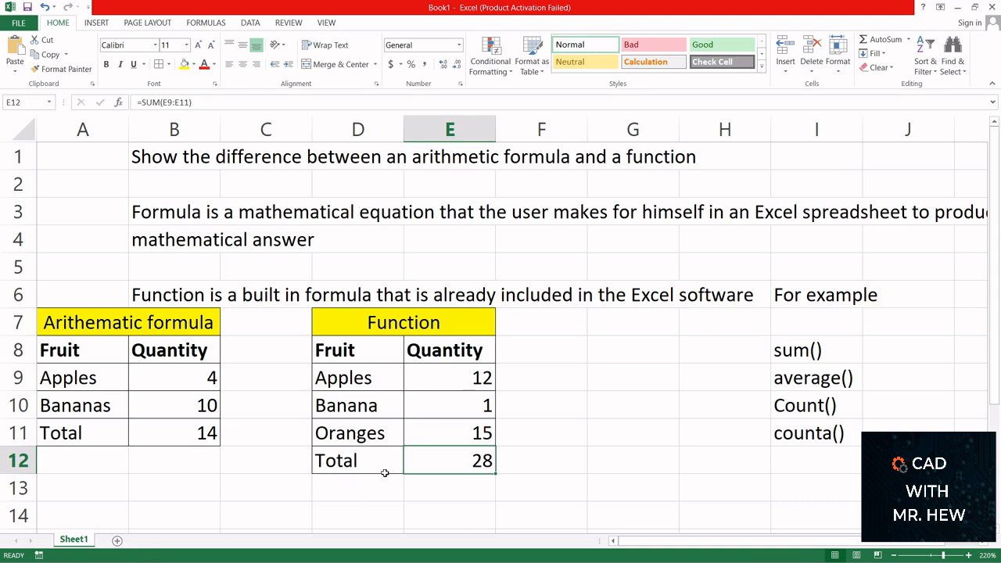
Enter the title "Formula" in cell G7 for a third table
{"action": "left_click", "coordinate": [604, 322]}
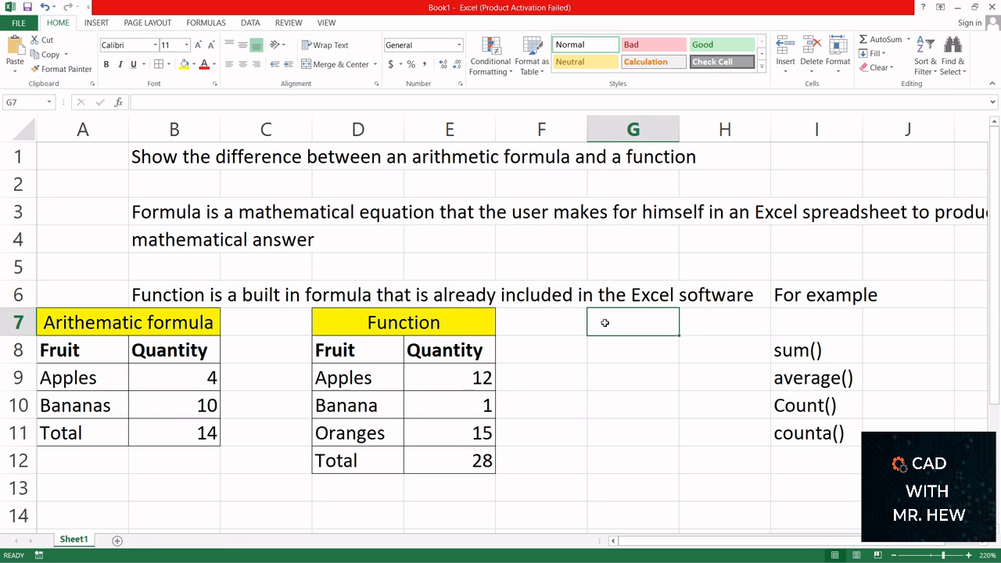
{"action": "type", "text": "fOR"}
{"action": "key", "text": "BackSpace"}
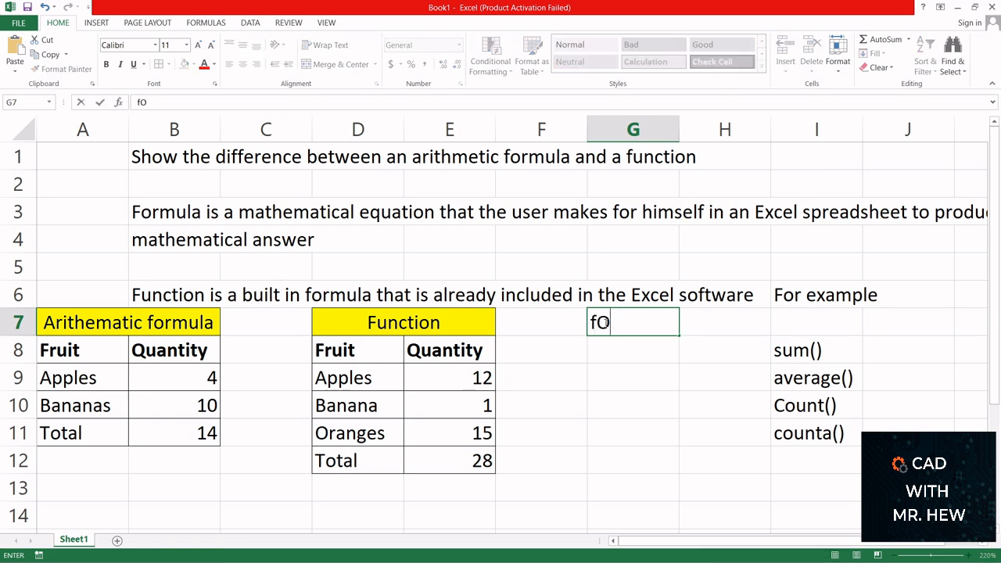
{"action": "key", "text": "BackSpace"}
{"action": "key", "text": "BackSpace"}
{"action": "type", "text": "fO"}
{"action": "key", "text": "BackSpace"}
{"action": "type", "text": "or"}
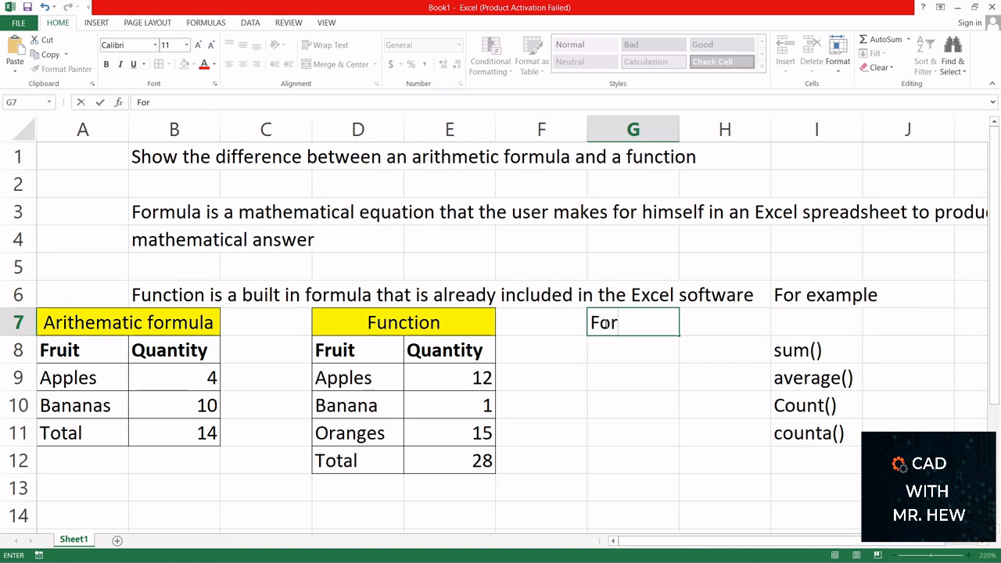
{"action": "type", "text": "mula"}
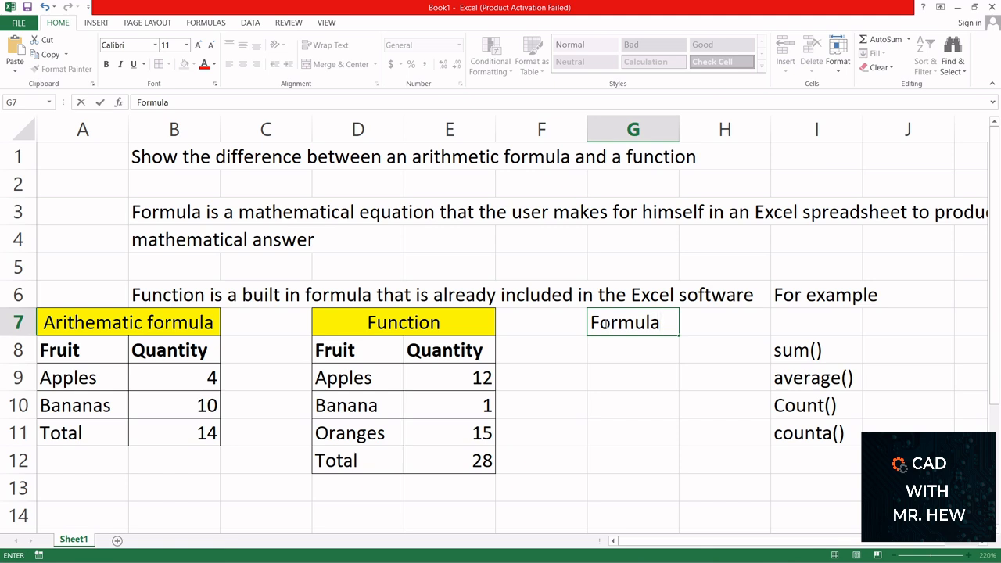
Enter the headers "Fruit" in G8 and "Quantity" in H8, and apply all borders to G7:H12
{"action": "left_click", "coordinate": [611, 353]}
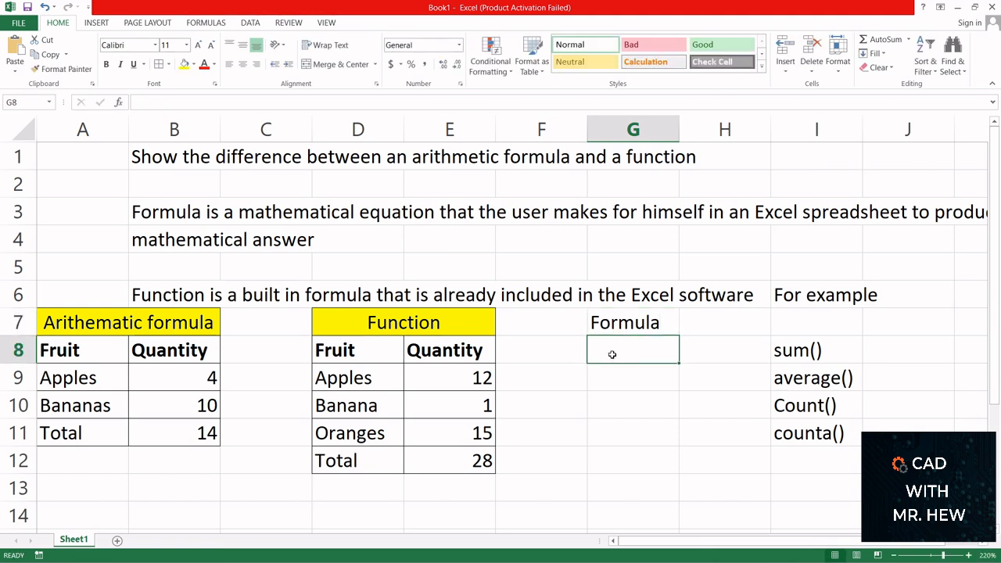
{"action": "double_click", "coordinate": [612, 354]}
{"action": "type", "text": "Fru"}
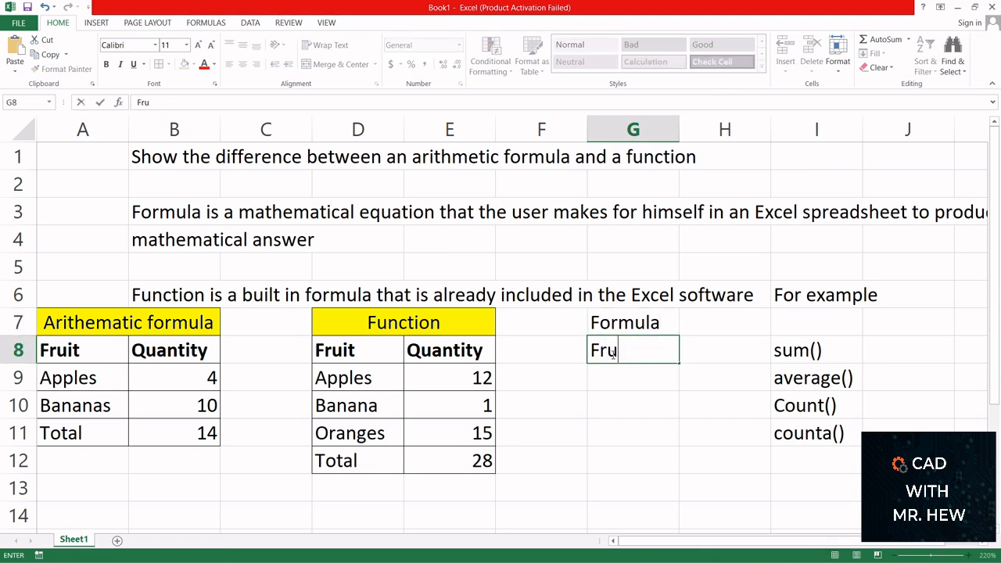
{"action": "type", "text": "it"}
{"action": "left_click", "coordinate": [711, 349]}
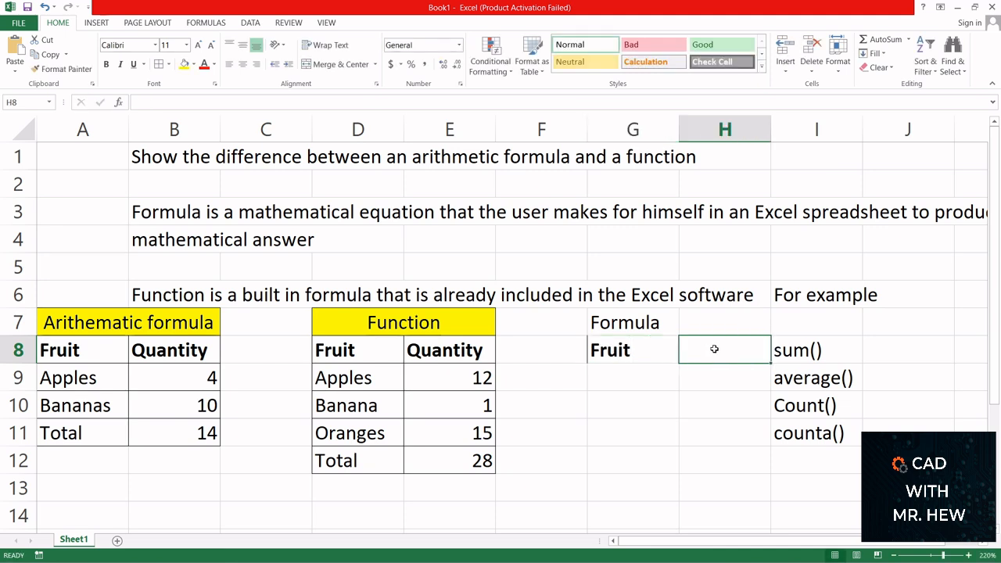
{"action": "type", "text": "Quan"}
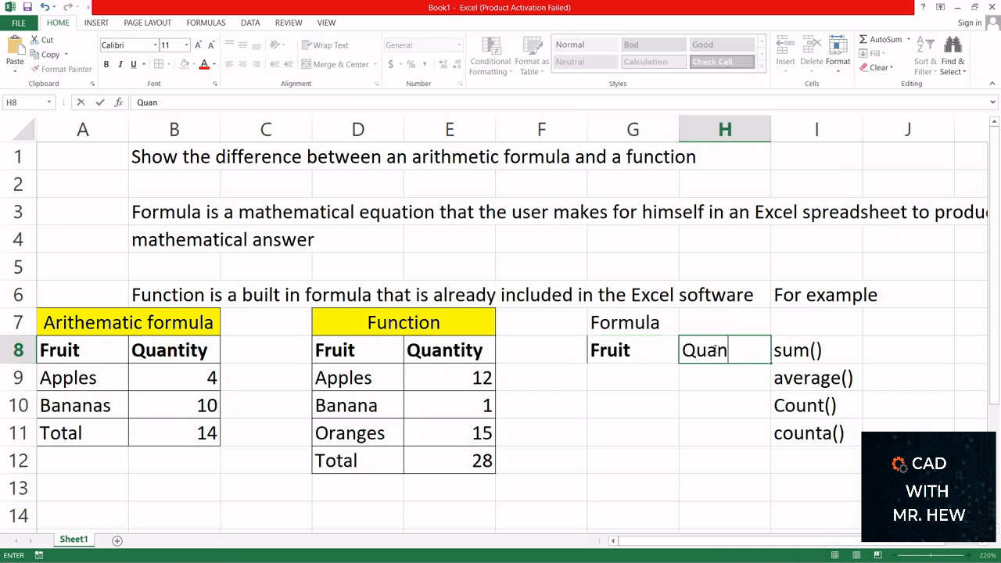
{"action": "type", "text": "tity"}
{"action": "left_click_drag", "start_coordinate": [622, 324], "coordinate": [722, 456]}
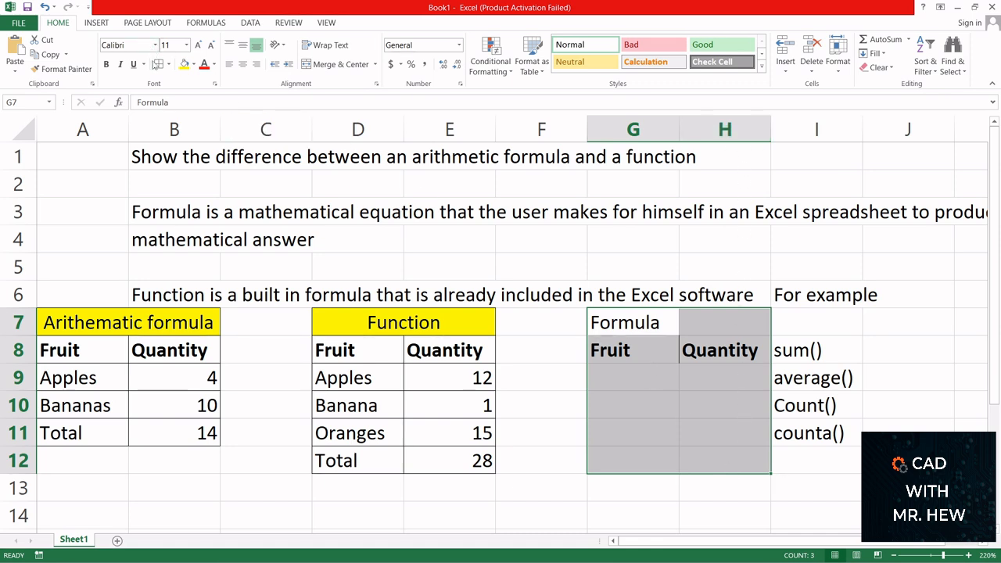
{"action": "left_click", "coordinate": [159, 64]}
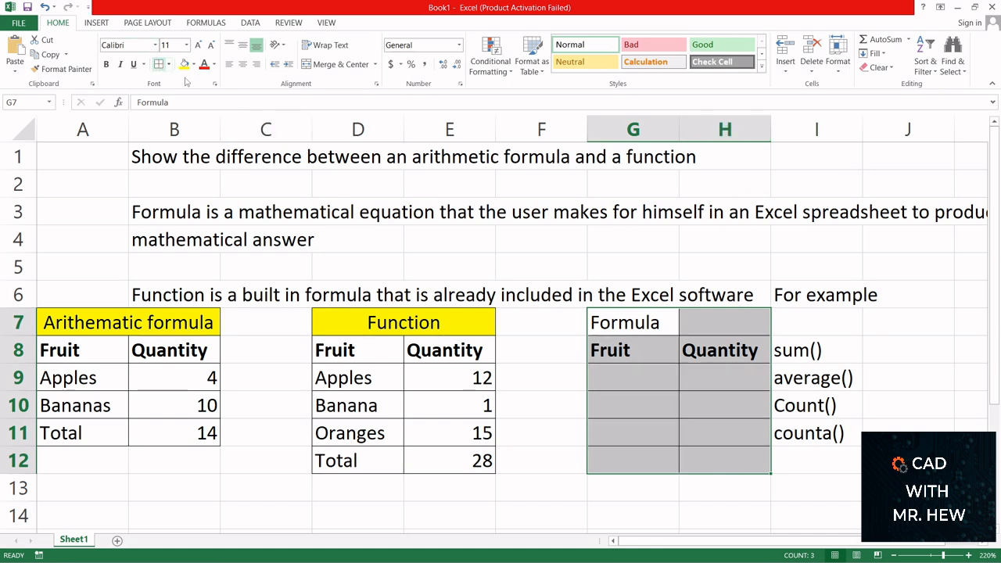
{"action": "left_click", "coordinate": [641, 326]}
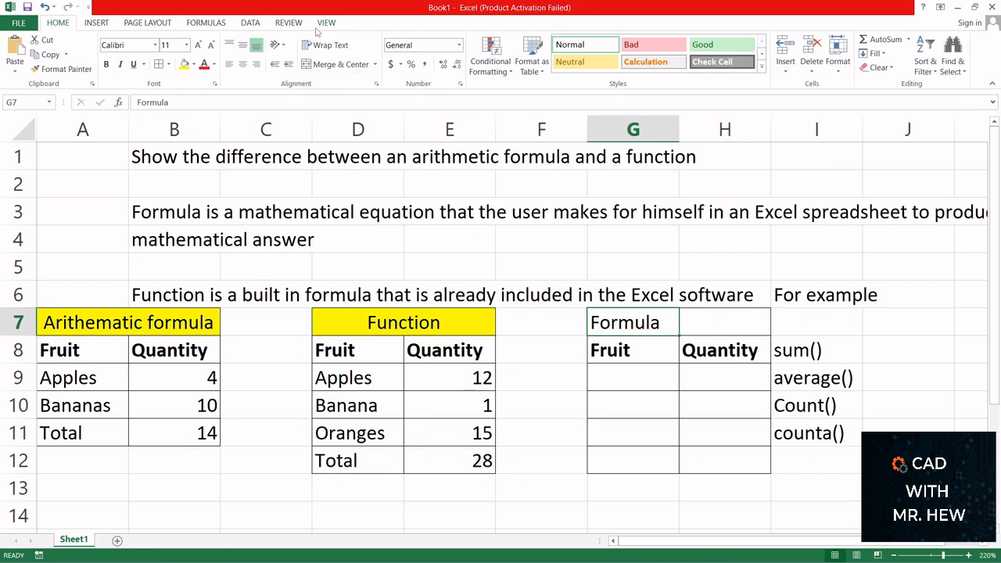
{"action": "left_click", "coordinate": [307, 66]}
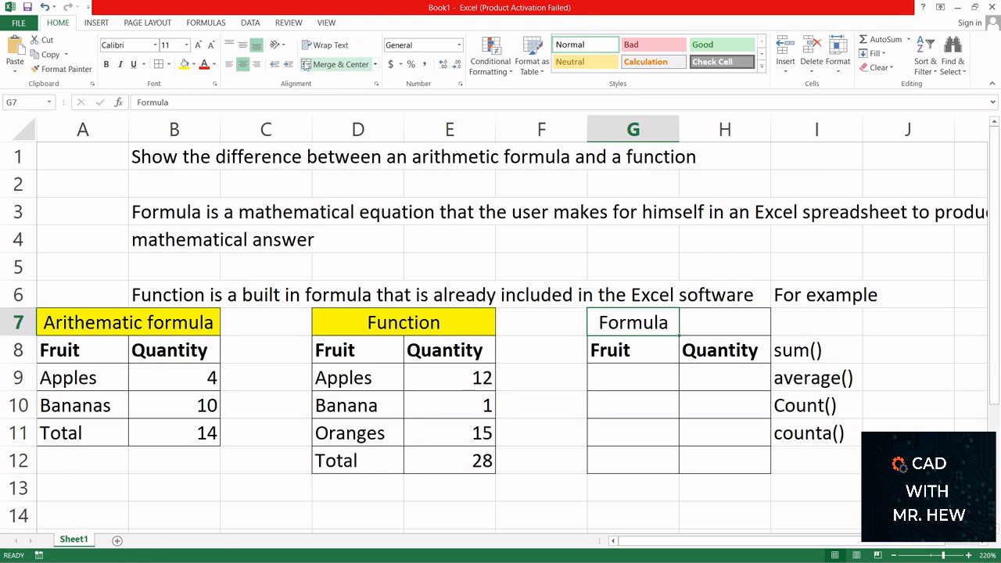
{"action": "left_click", "coordinate": [45, 7]}
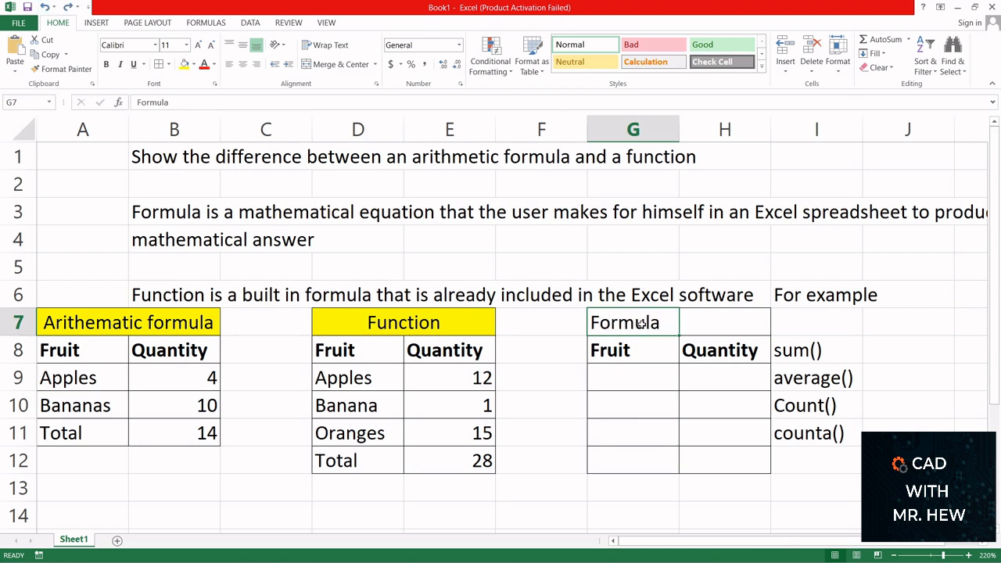
Merge and center the "Formula" title across G7:H7 and fill it with yellow
{"action": "left_click_drag", "start_coordinate": [641, 323], "coordinate": [702, 322]}
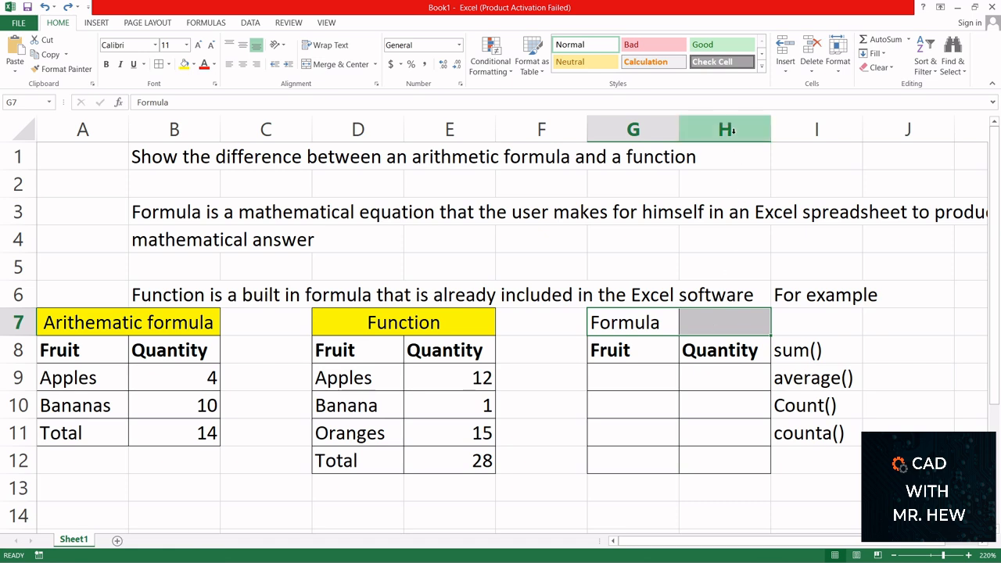
{"action": "left_click", "coordinate": [340, 64]}
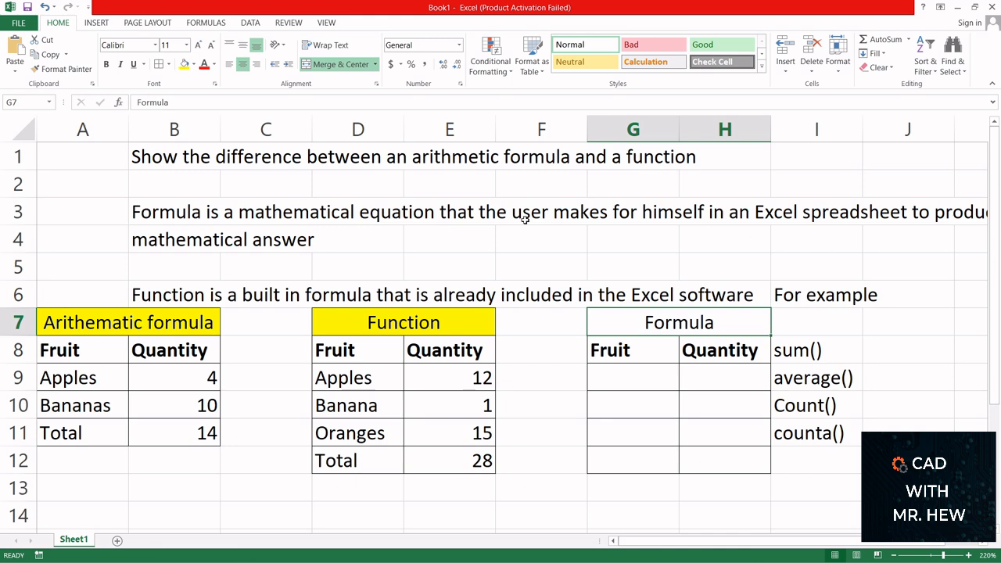
{"action": "left_click", "coordinate": [185, 64]}
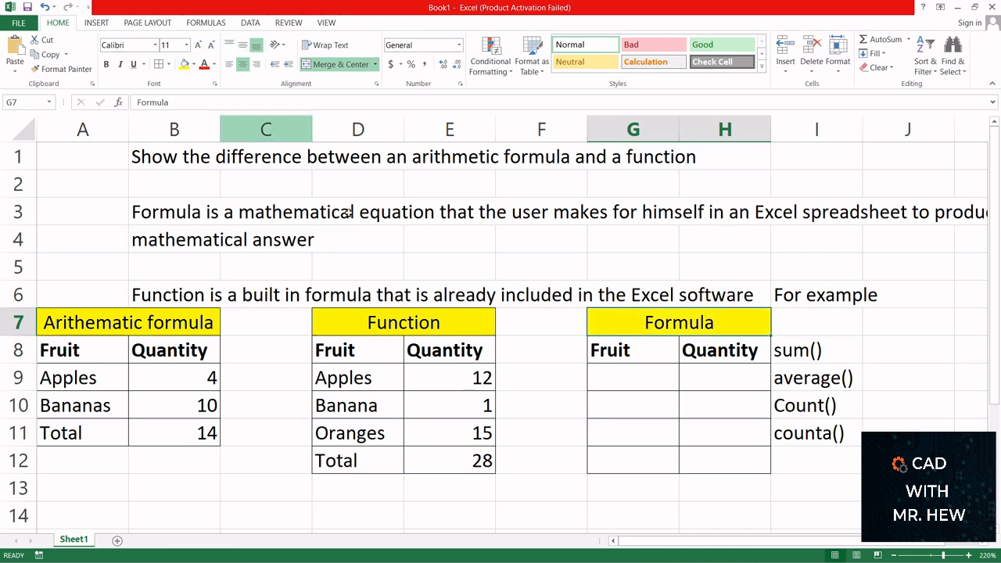
{"action": "left_click", "coordinate": [713, 520]}
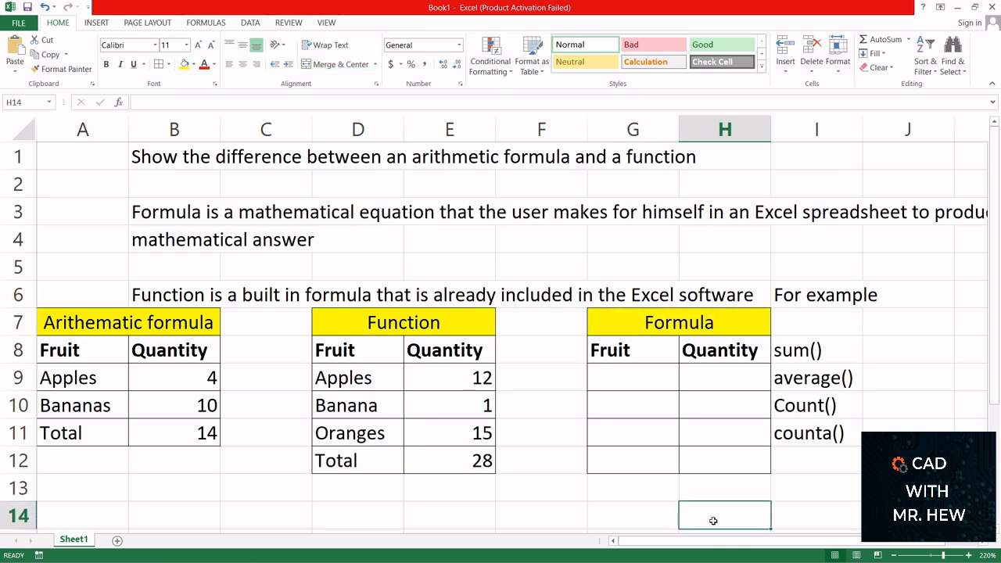
List Apples, Bananas, Oranges and Total in G9:G12 of the third table
{"action": "left_click", "coordinate": [642, 379]}
{"action": "type", "text": "Appl"}
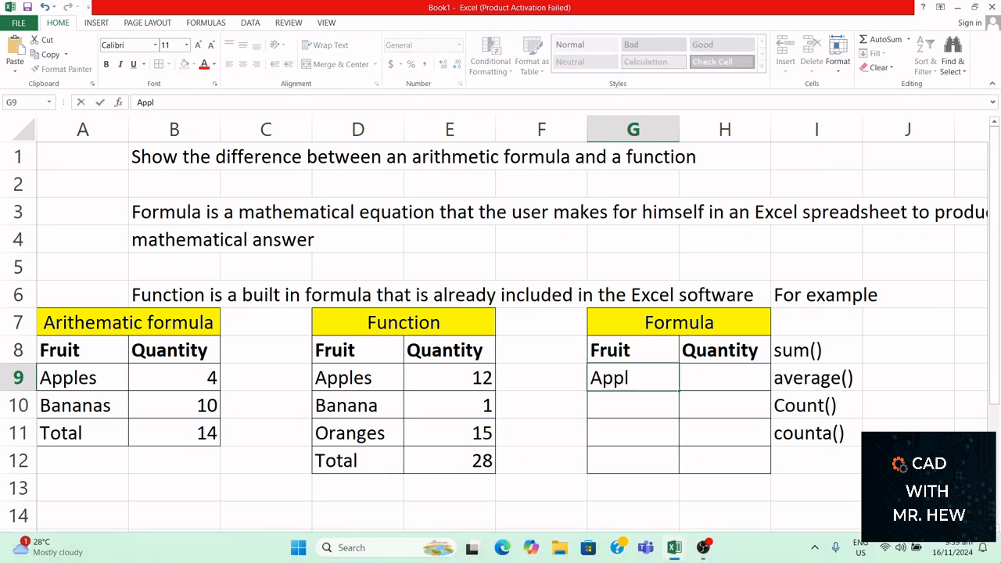
{"action": "type", "text": "es"}
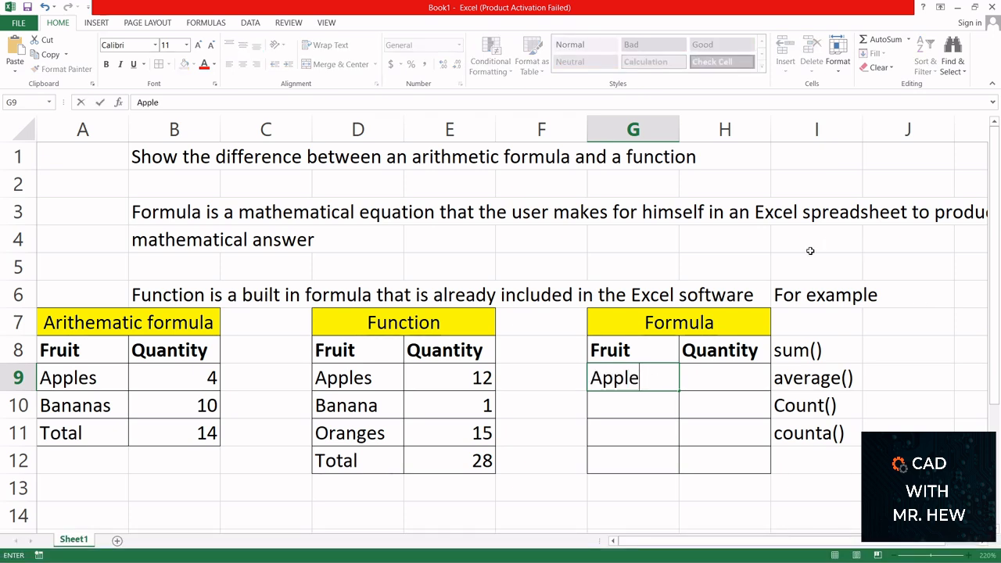
{"action": "left_click", "coordinate": [611, 405]}
{"action": "type", "text": "Bana"}
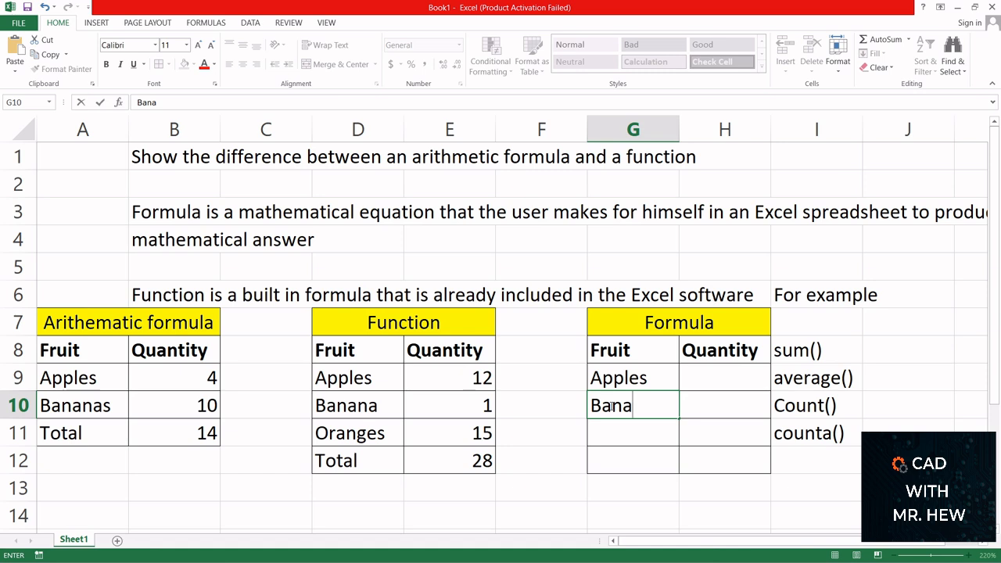
{"action": "type", "text": "nas"}
{"action": "left_click", "coordinate": [637, 435]}
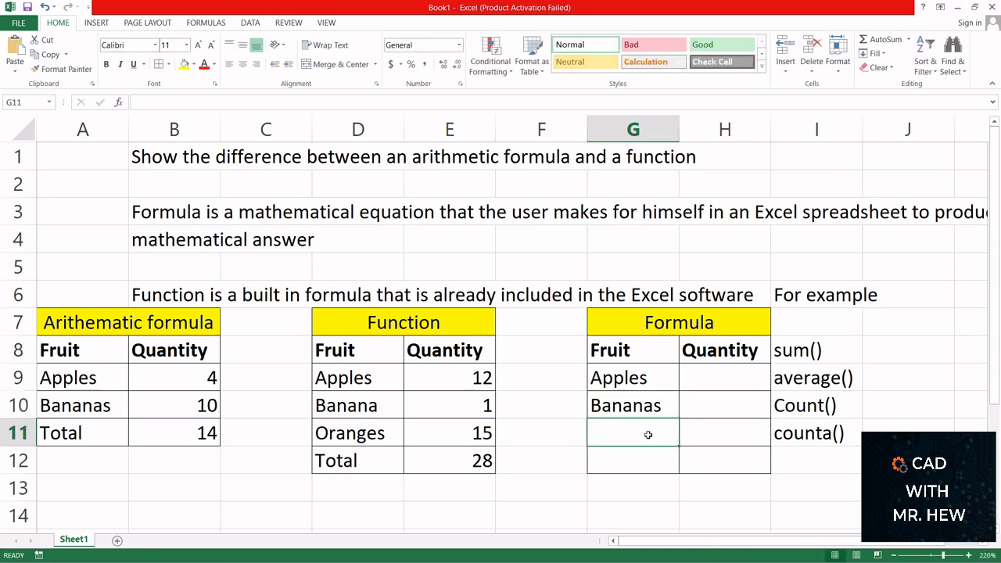
{"action": "type", "text": "Orange"}
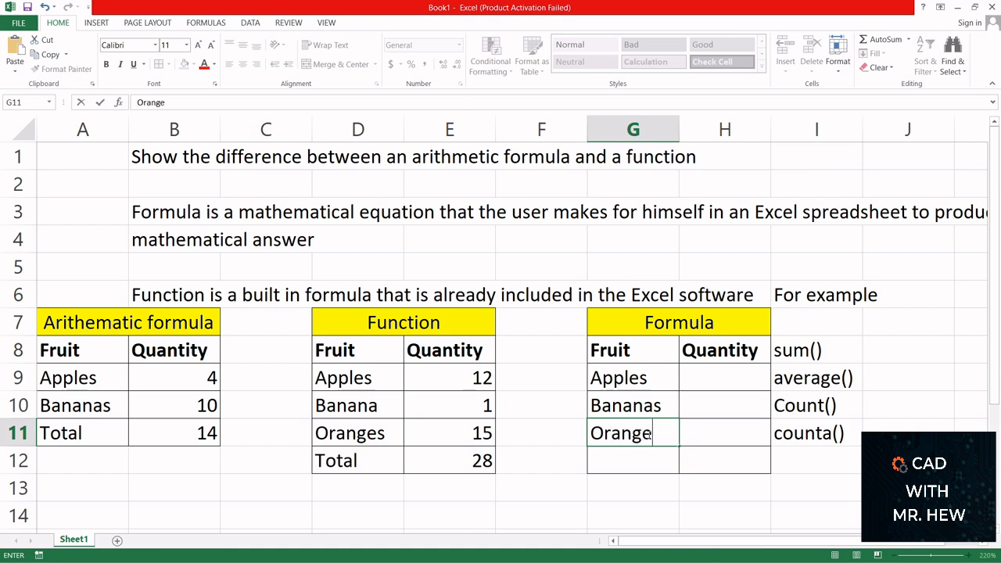
{"action": "type", "text": "s"}
{"action": "left_click", "coordinate": [624, 462]}
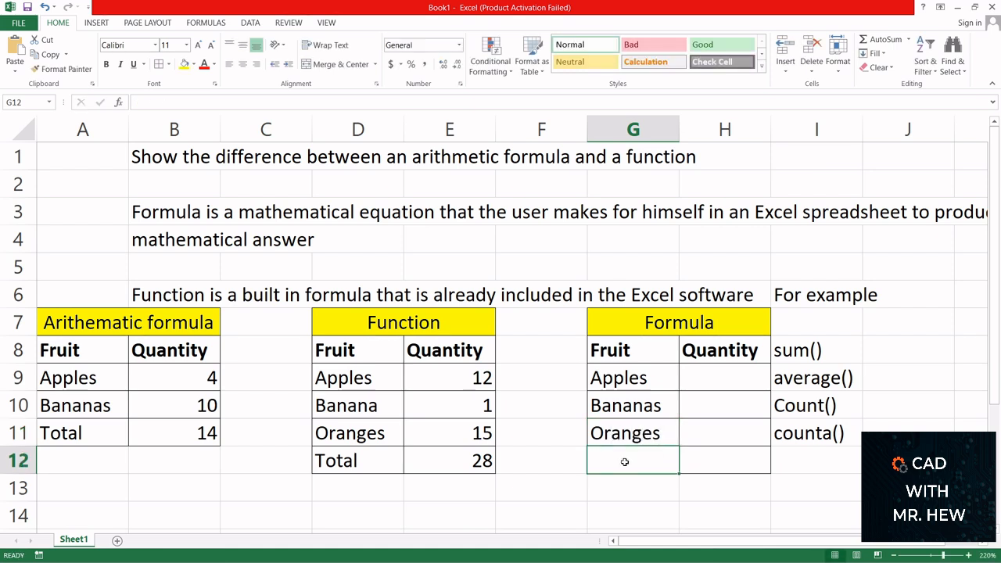
{"action": "type", "text": "Total"}
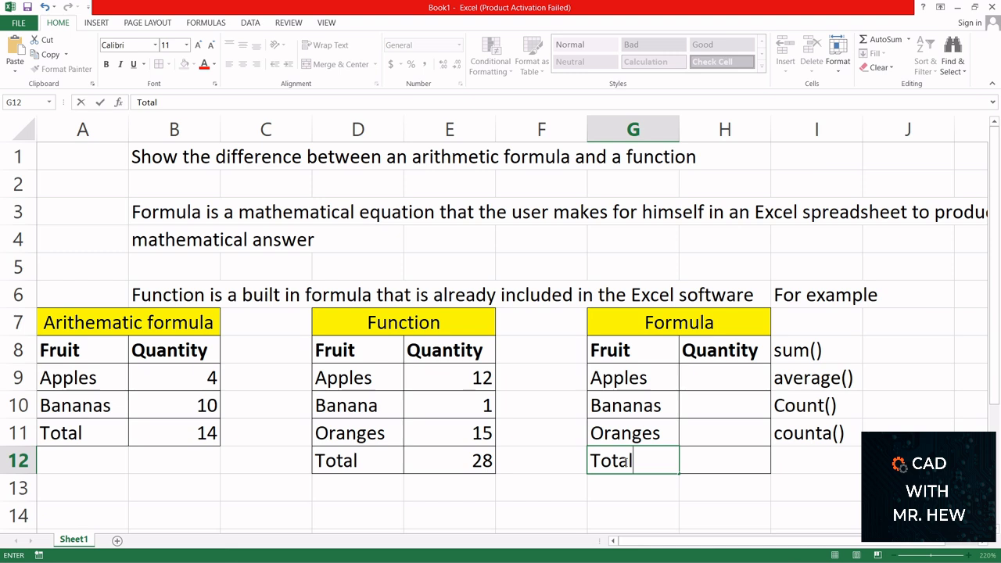
Enter the third table's quantities: 44 in H9, 7 in H10 and 26 in H11
{"action": "left_click", "coordinate": [716, 376]}
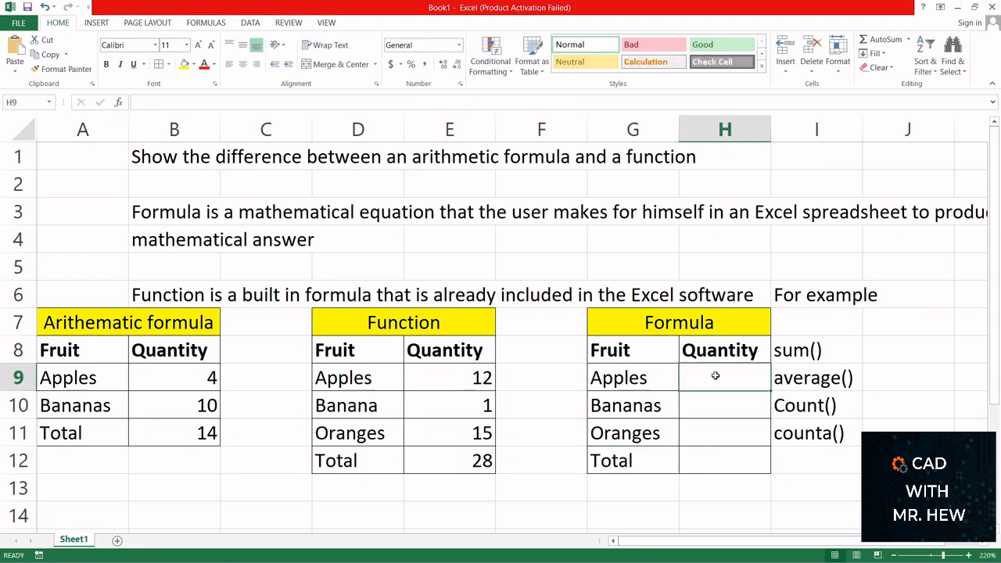
{"action": "type", "text": "44"}
{"action": "left_click", "coordinate": [715, 408]}
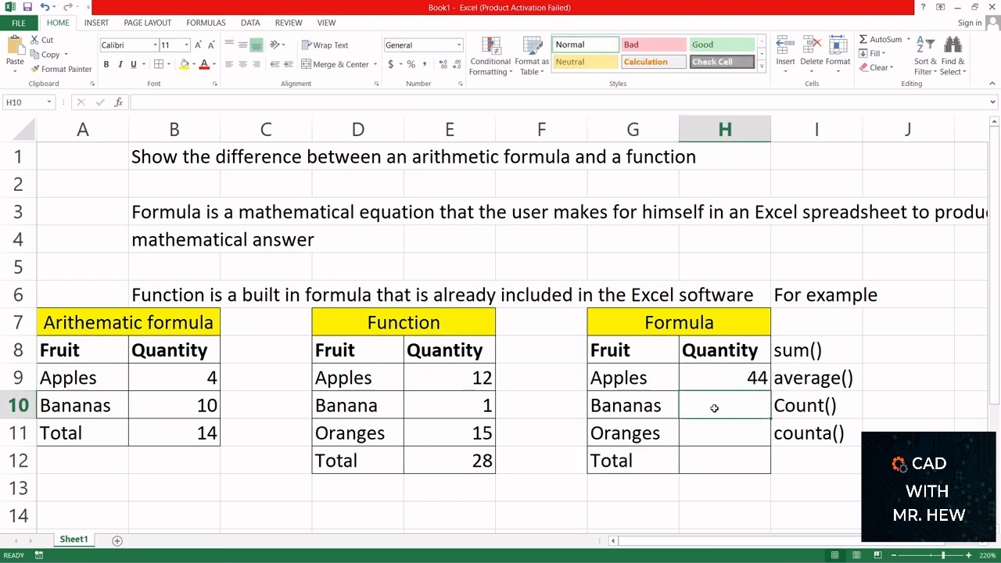
{"action": "type", "text": "7"}
{"action": "left_click", "coordinate": [711, 433]}
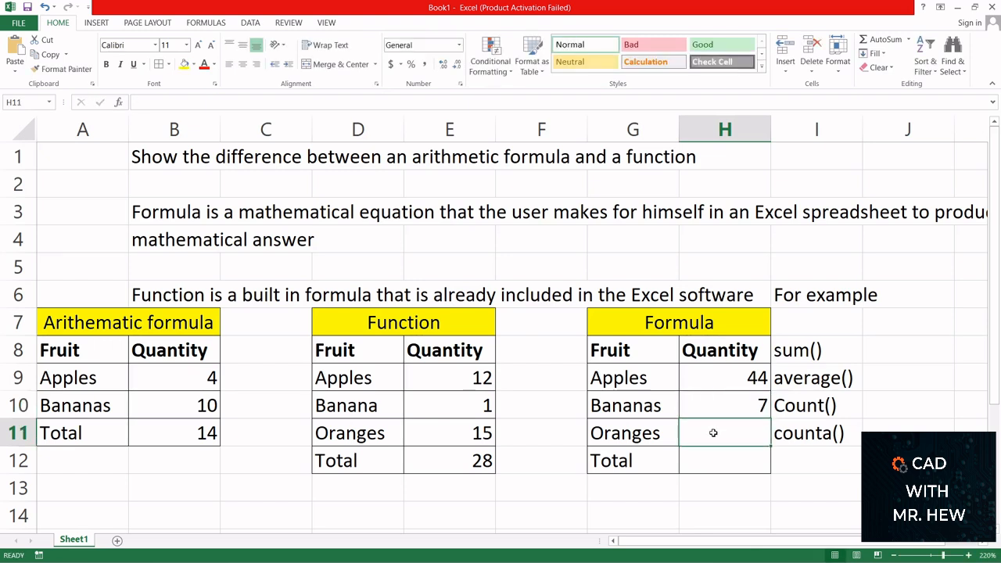
{"action": "type", "text": "26"}
{"action": "left_click", "coordinate": [718, 458]}
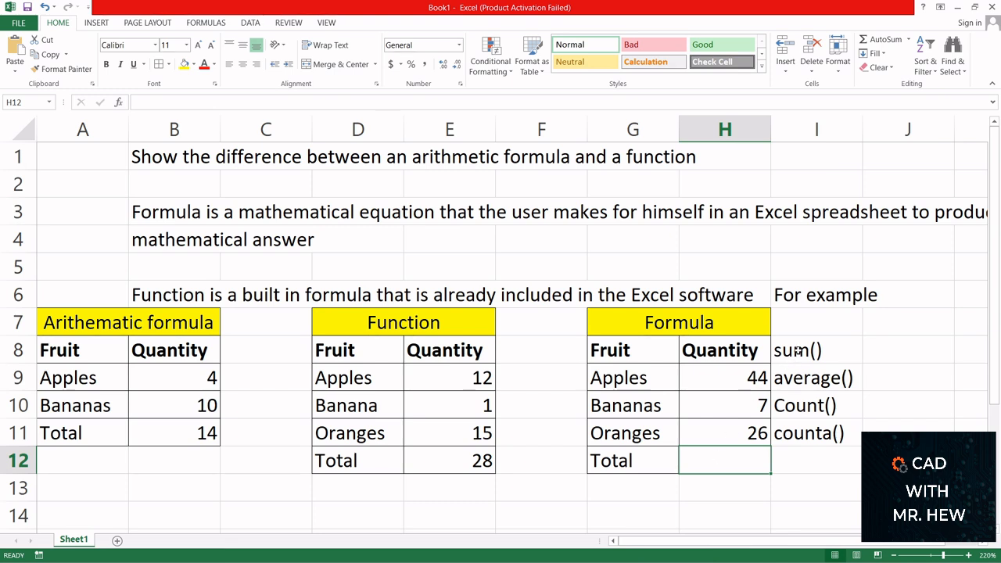
Insert a blank column before column I to separate the third table from the function examples
{"action": "left_click", "coordinate": [799, 127]}
{"action": "right_click", "coordinate": [800, 129]}
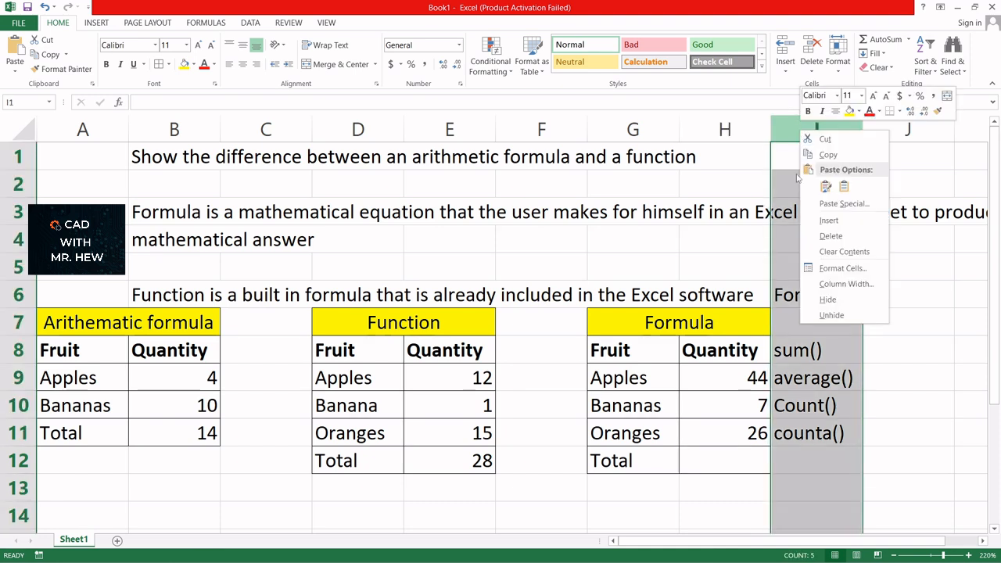
{"action": "left_click", "coordinate": [819, 223]}
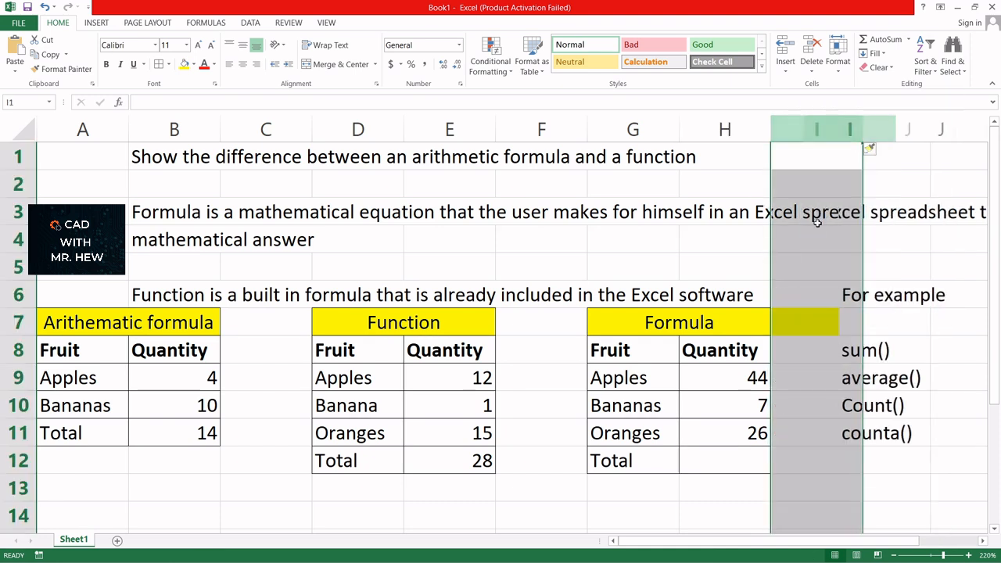
{"action": "left_click", "coordinate": [819, 390]}
Remove the yellow fill from cell I7 in the inserted column
{"action": "left_click", "coordinate": [817, 328]}
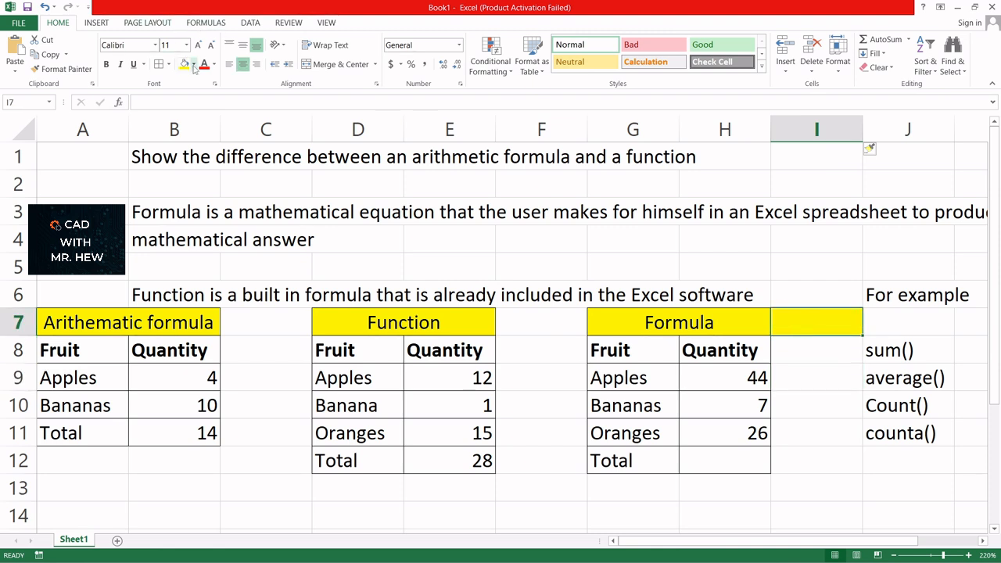
{"action": "left_click", "coordinate": [194, 65]}
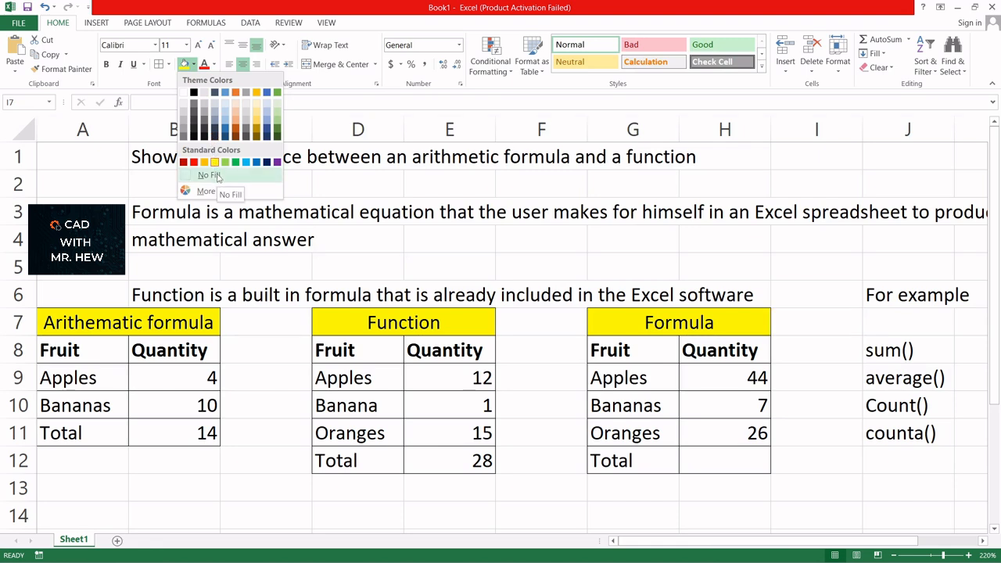
{"action": "left_click", "coordinate": [217, 175]}
{"action": "left_click", "coordinate": [783, 441]}
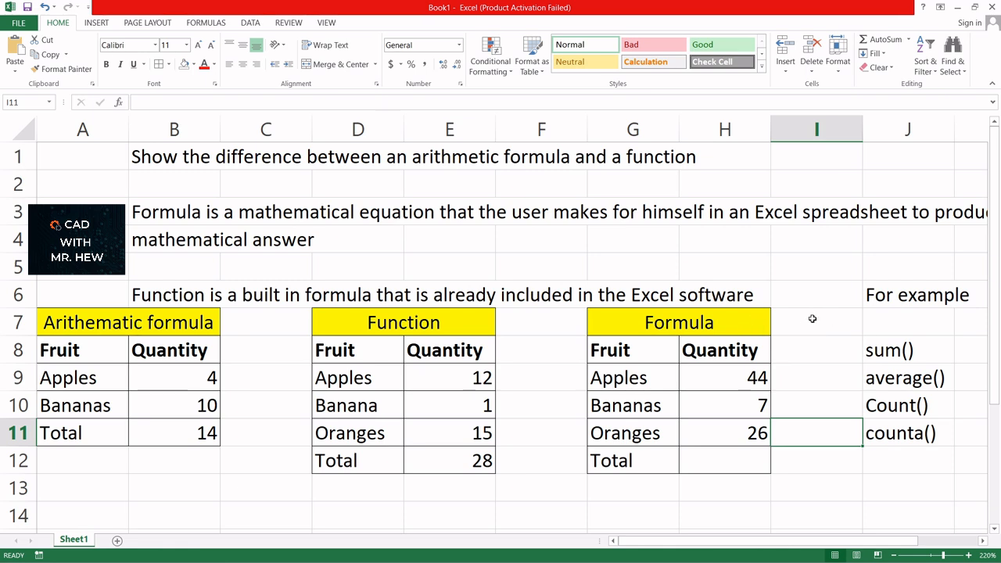
Begin an addition formula for the third table's total in H12, entering =H8+H9+
{"action": "left_click", "coordinate": [721, 459]}
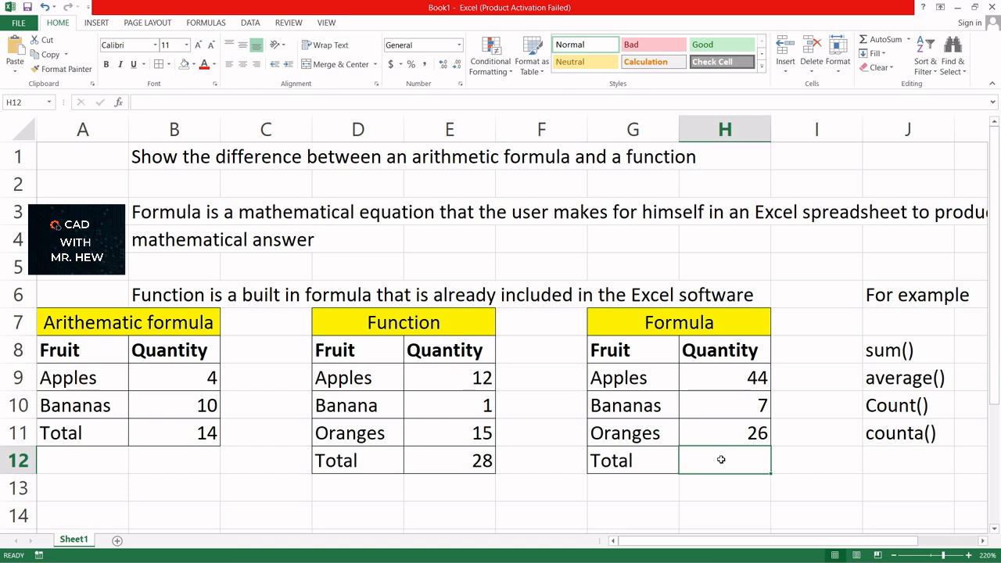
{"action": "type", "text": "="}
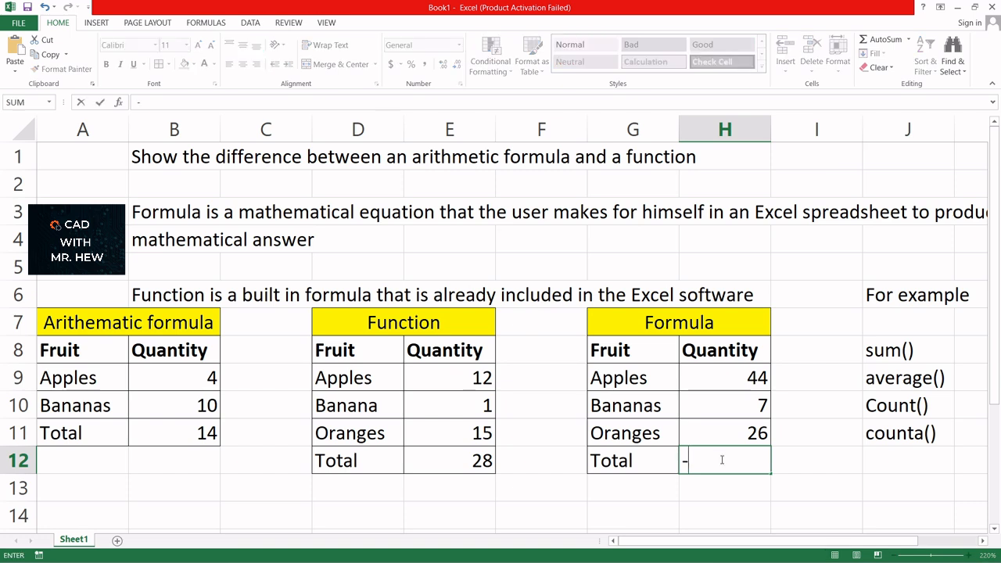
{"action": "key", "text": "BackSpace"}
{"action": "type", "text": "="}
{"action": "type", "text": "H"}
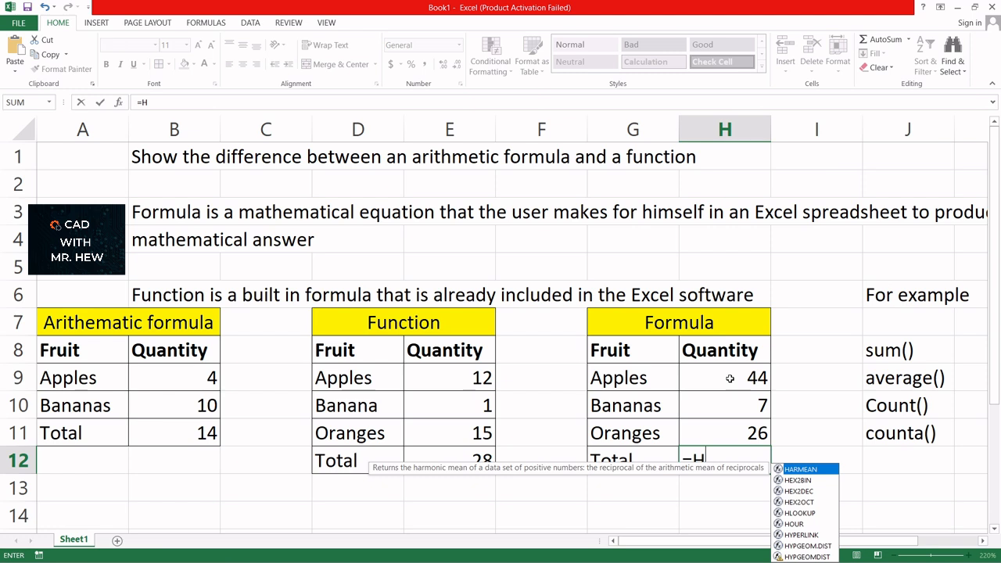
{"action": "type", "text": "8"}
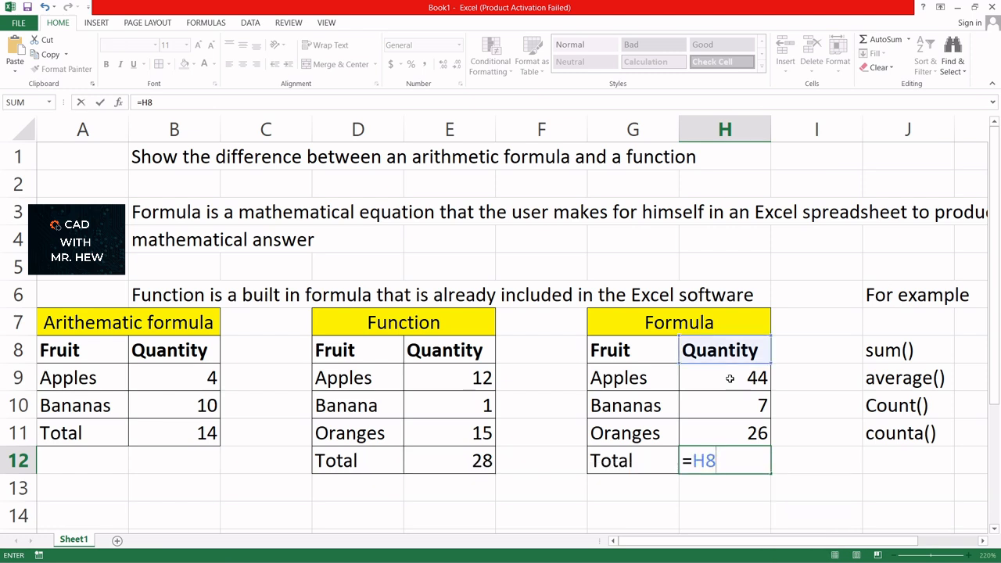
{"action": "type", "text": "+"}
{"action": "type", "text": "N"}
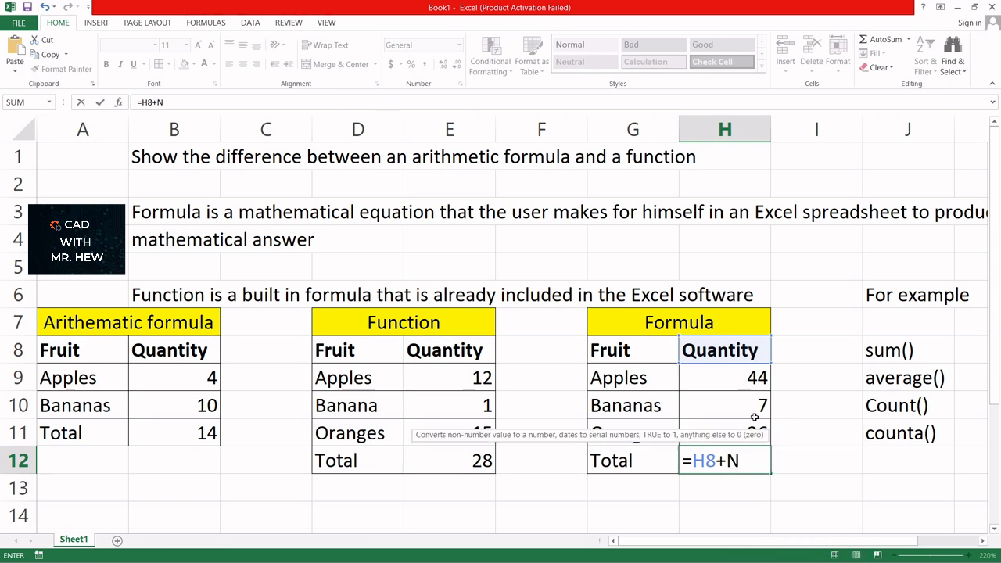
{"action": "key", "text": "BackSpace"}
{"action": "type", "text": "H9"}
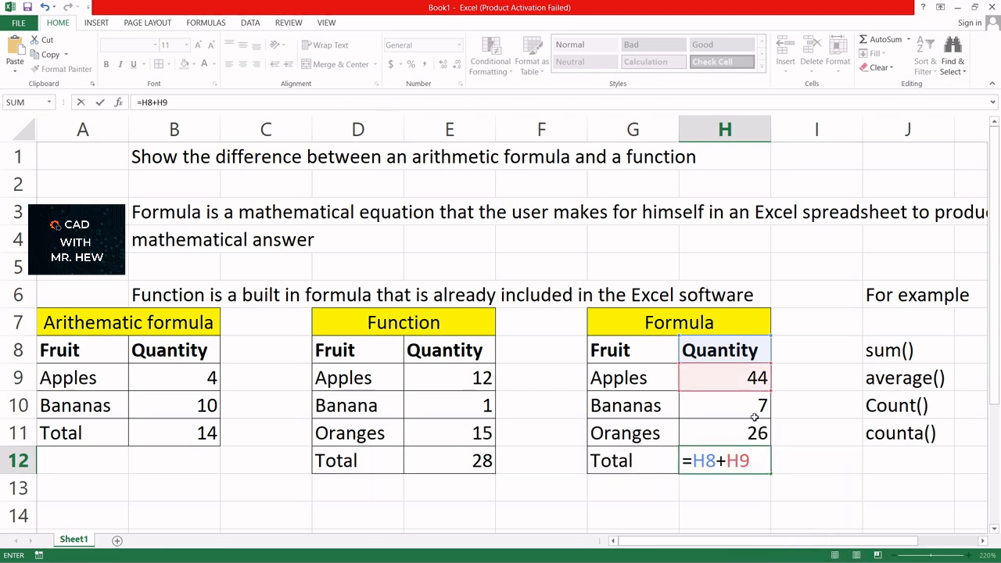
{"action": "type", "text": "+"}
Correct the cell references in H12 and complete the total formula as =H9+H10+H11
{"action": "left_click", "coordinate": [714, 460]}
{"action": "key", "text": "BackSpace"}
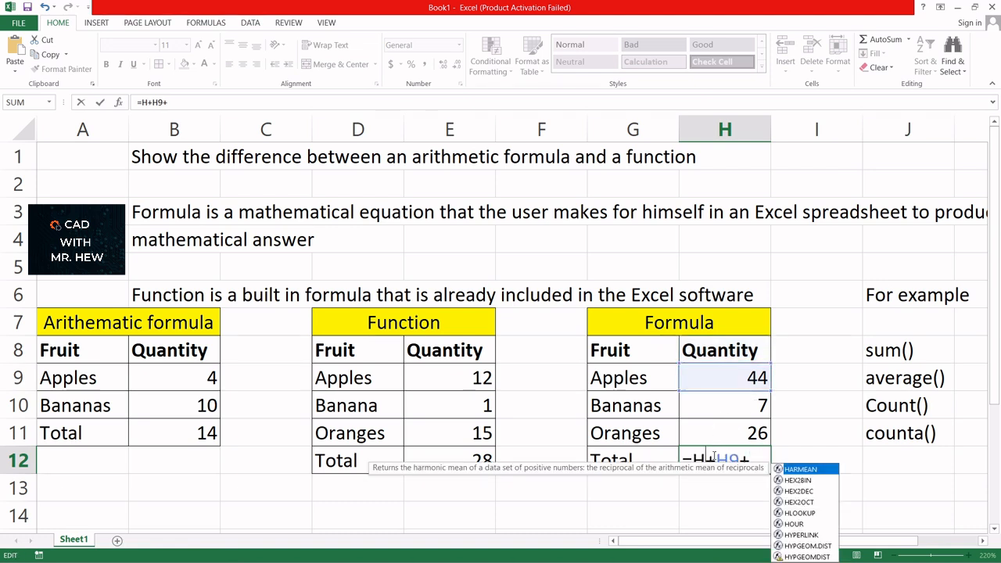
{"action": "type", "text": "9"}
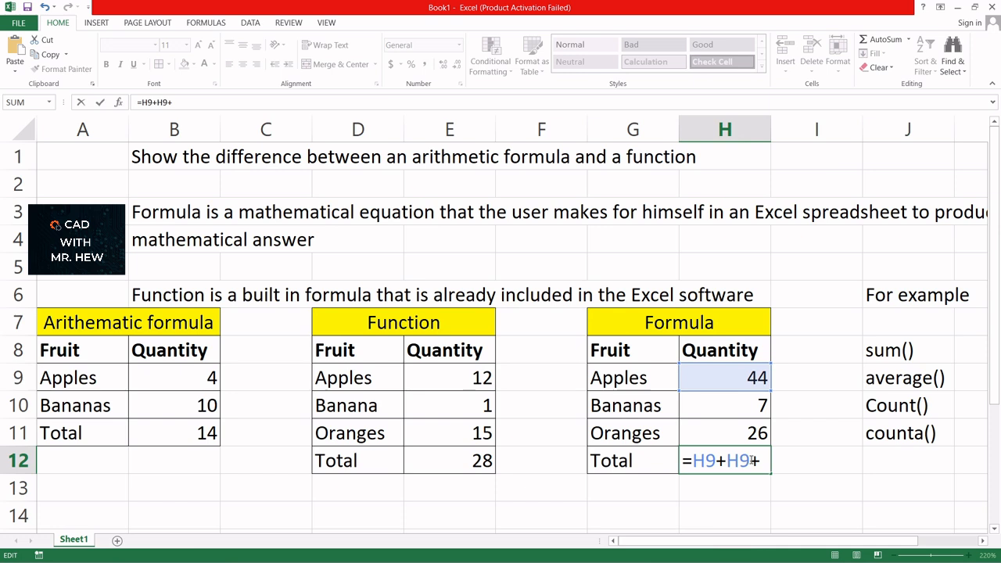
{"action": "left_click", "coordinate": [752, 461]}
{"action": "key", "text": "BackSpace"}
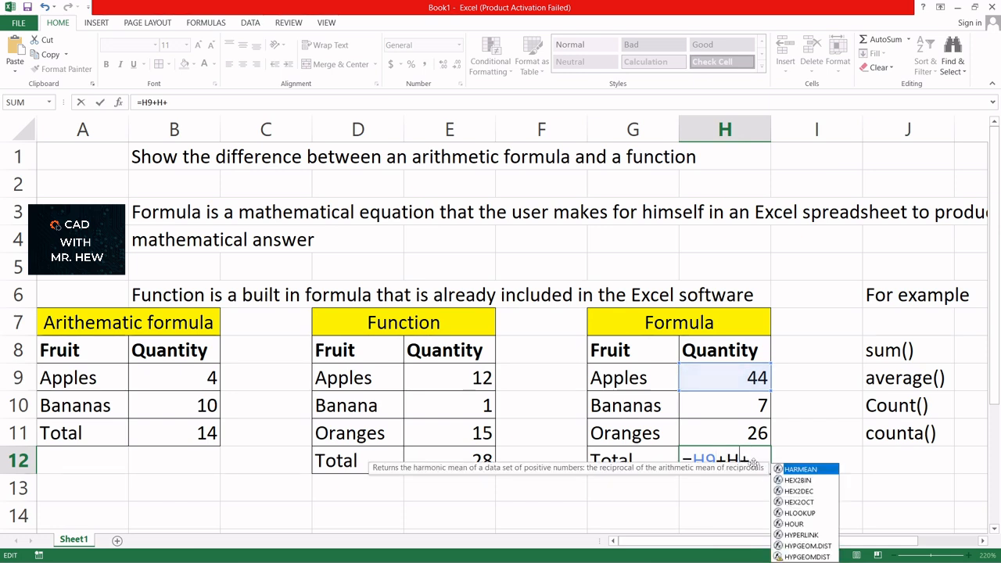
{"action": "type", "text": "10"}
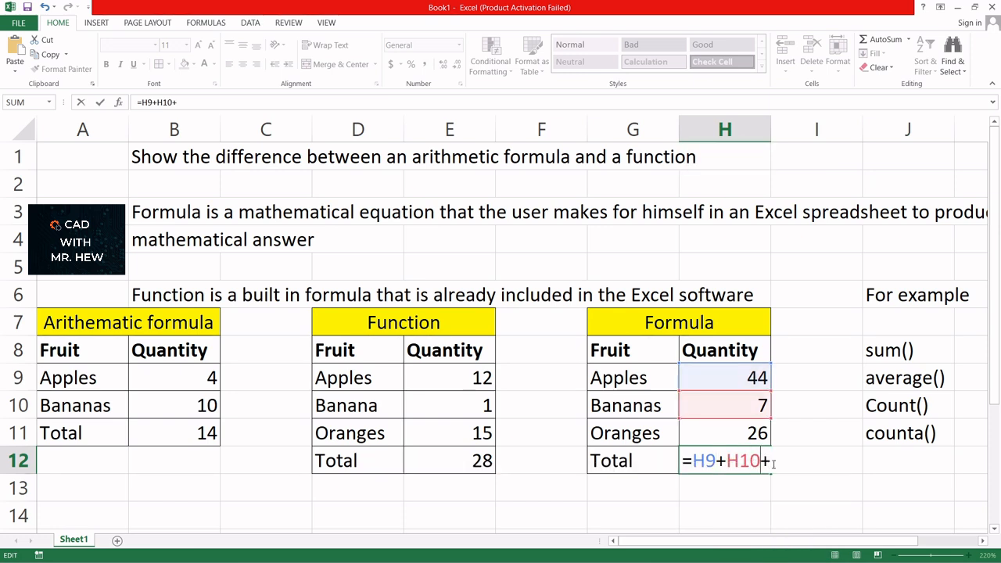
{"action": "left_click", "coordinate": [769, 461]}
{"action": "type", "text": "H11"}
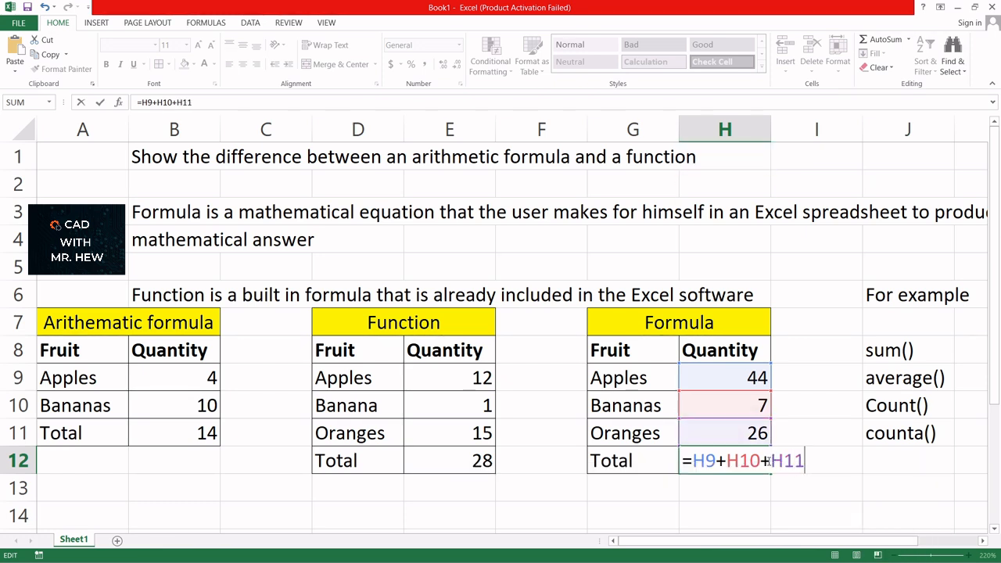
{"action": "key", "text": "Return"}
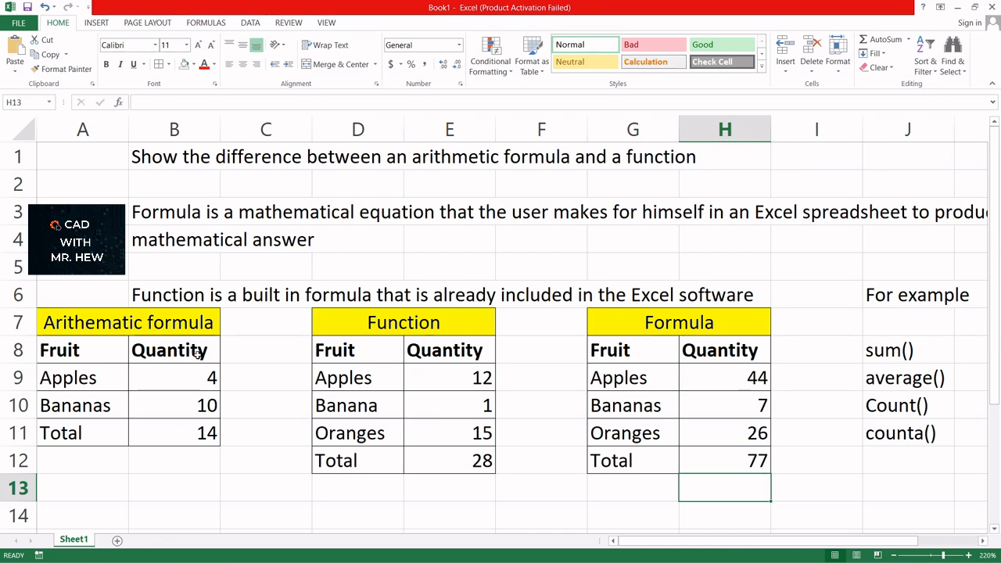
Select the quantities in E9:E11 of the Function table and H9:H11 of the Formula table to compare them
{"action": "left_click", "coordinate": [422, 377]}
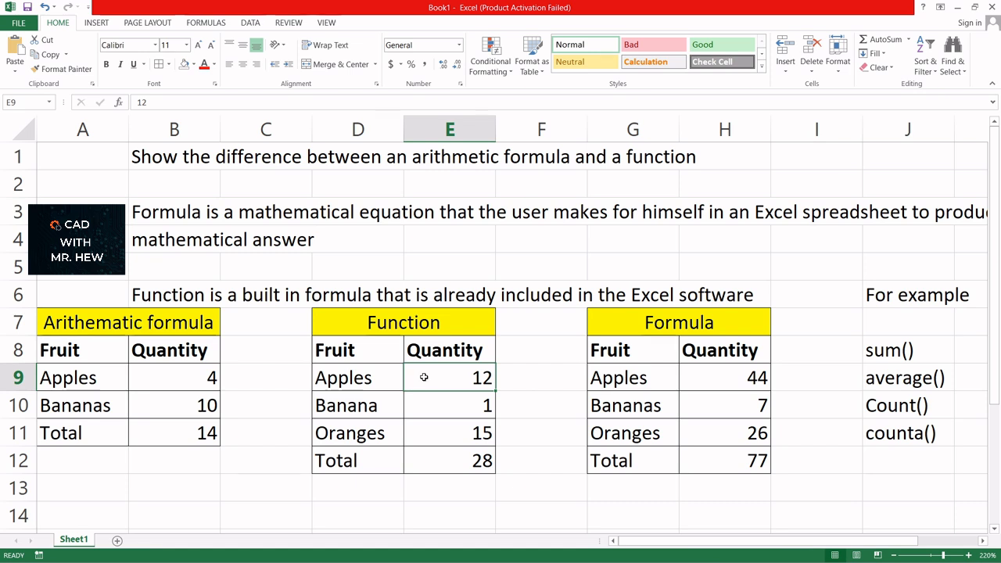
{"action": "left_click_drag", "start_coordinate": [425, 377], "coordinate": [424, 437]}
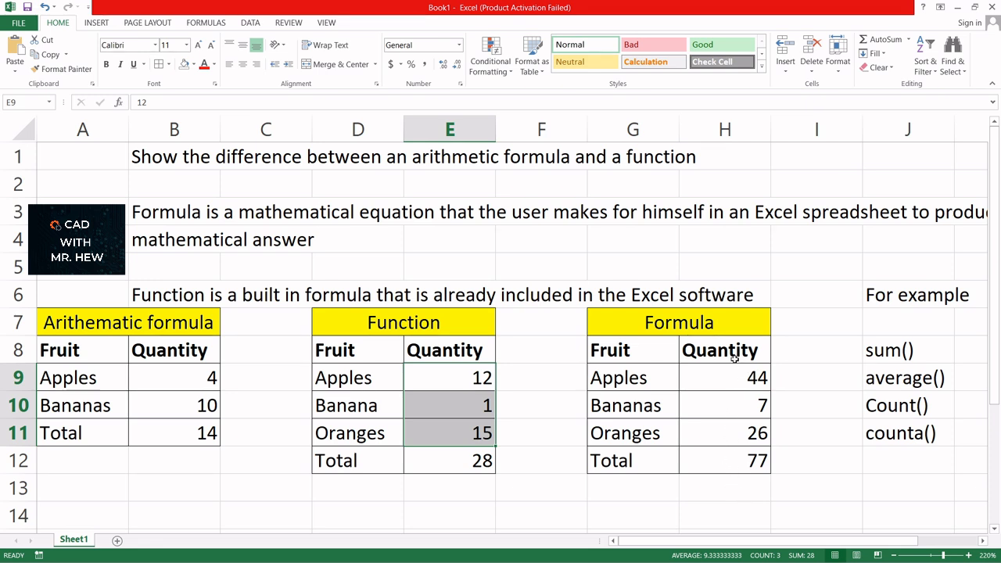
{"action": "left_click", "coordinate": [719, 376]}
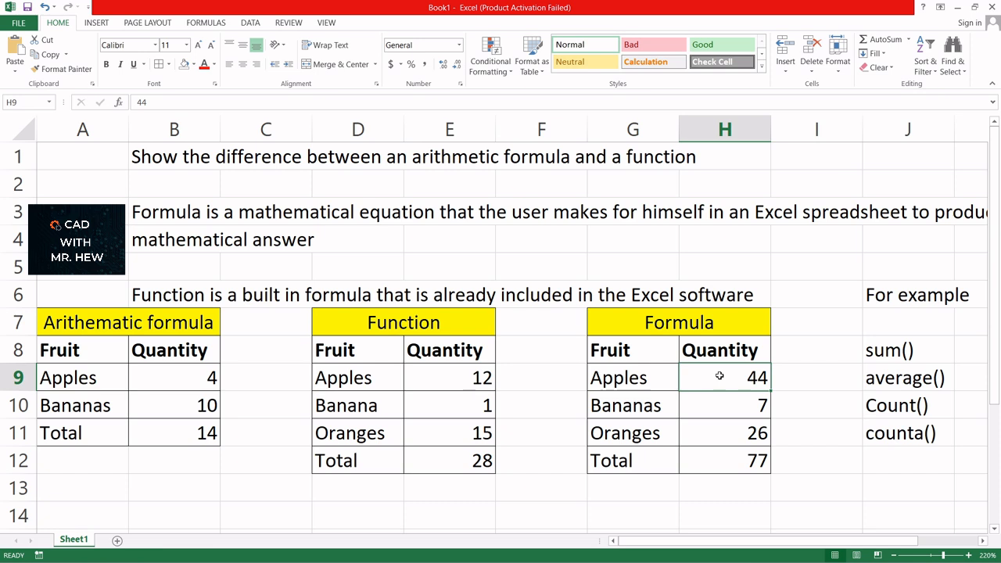
{"action": "left_click_drag", "start_coordinate": [719, 378], "coordinate": [718, 435]}
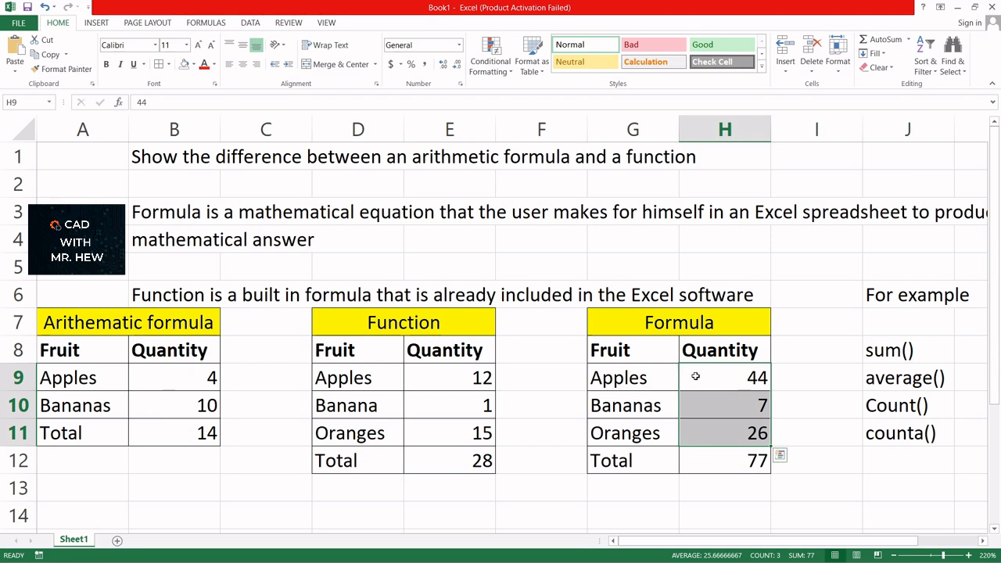
Examine the formulas behind the totals in H12 of the Formula table and E12 of the Function table
{"action": "left_click", "coordinate": [702, 465]}
{"action": "double_click", "coordinate": [701, 465]}
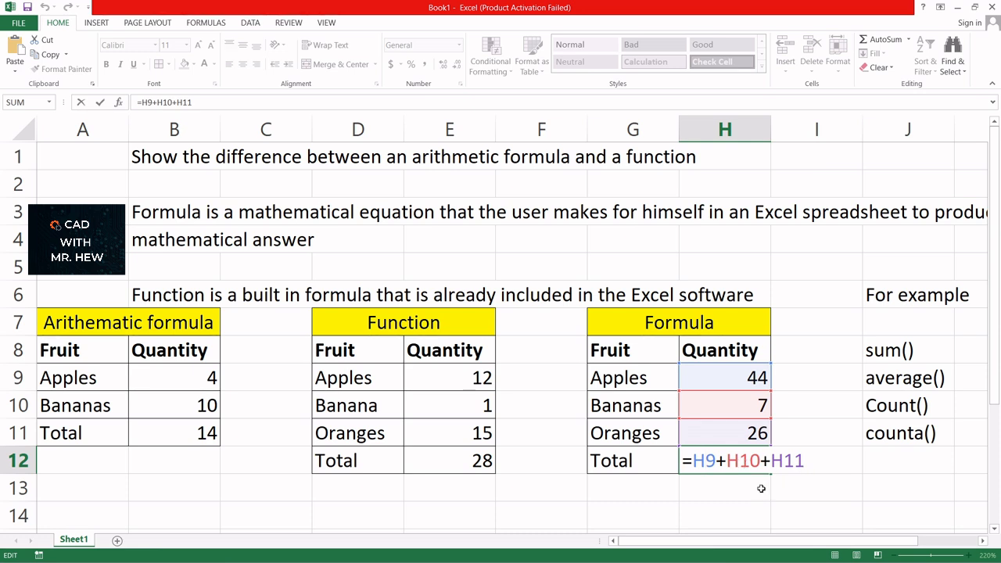
{"action": "key", "text": "ctrl+Return"}
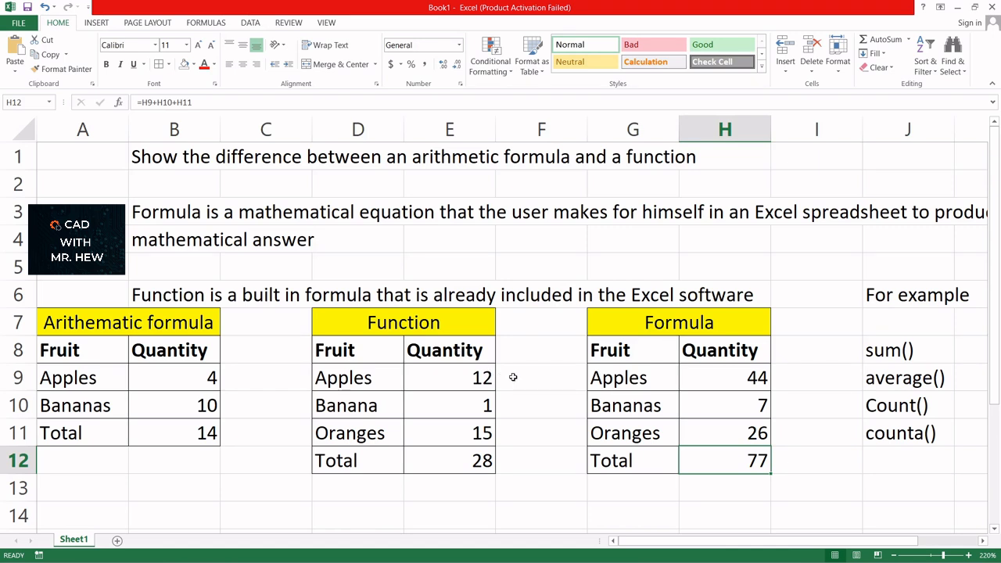
{"action": "left_click", "coordinate": [348, 317]}
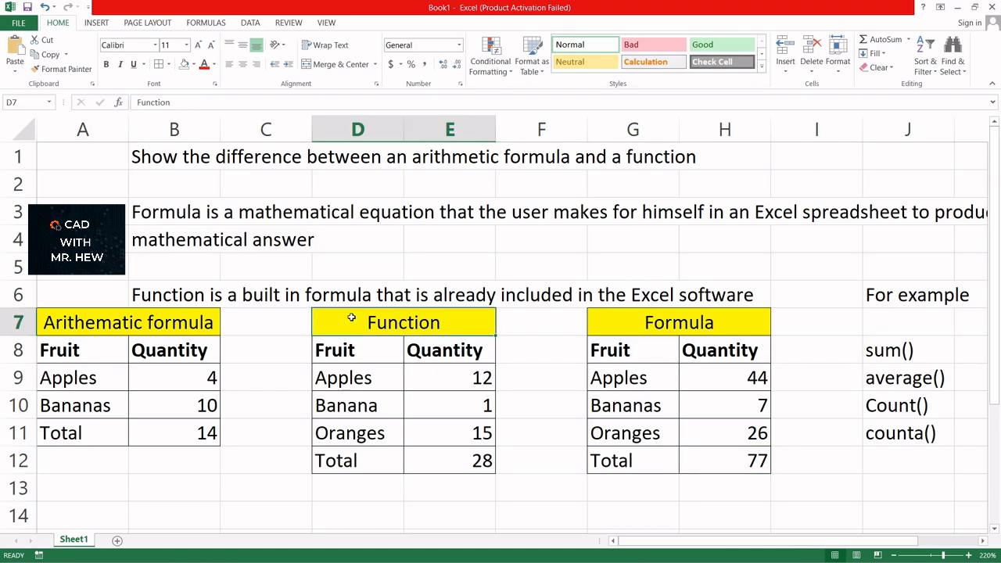
{"action": "left_click", "coordinate": [430, 453]}
{"action": "double_click", "coordinate": [431, 454]}
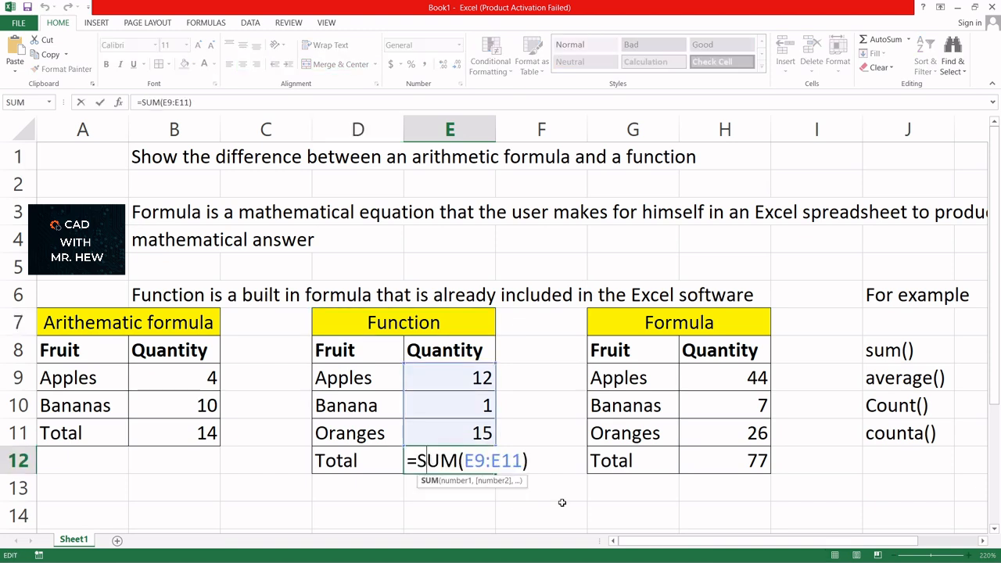